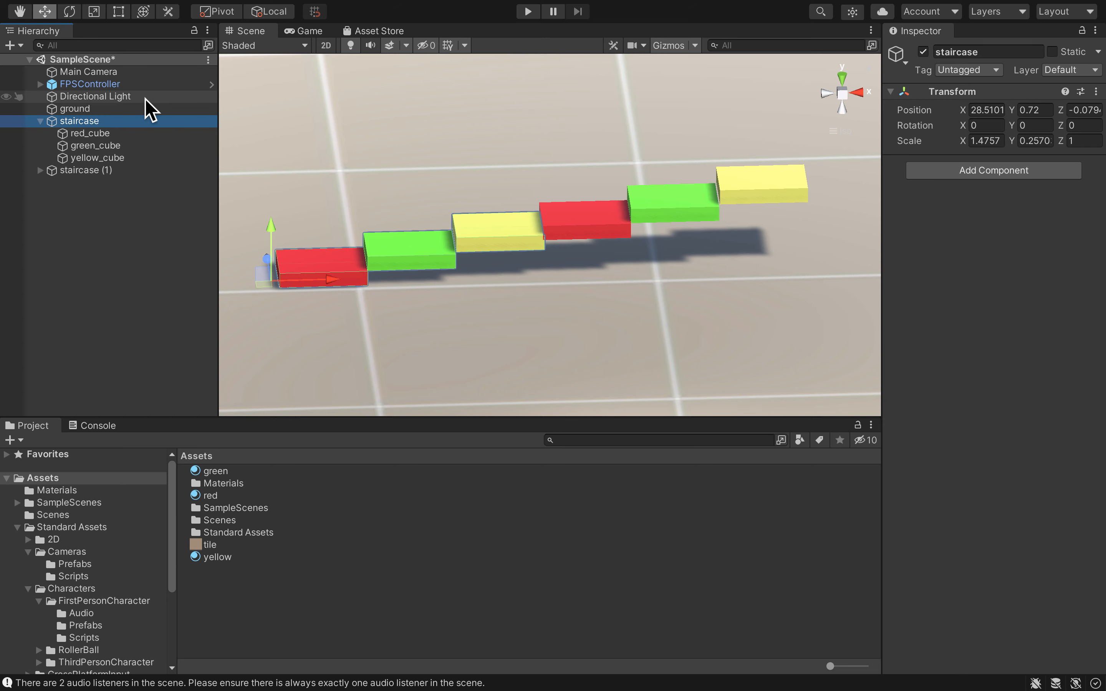
# Place the ThirdPersonController prefab from Standard Assets/Characters/ThirdPersonCharacter/Prefabs into the scene behind the lowest red step of the staircase.
pyautogui.click(98, 85)
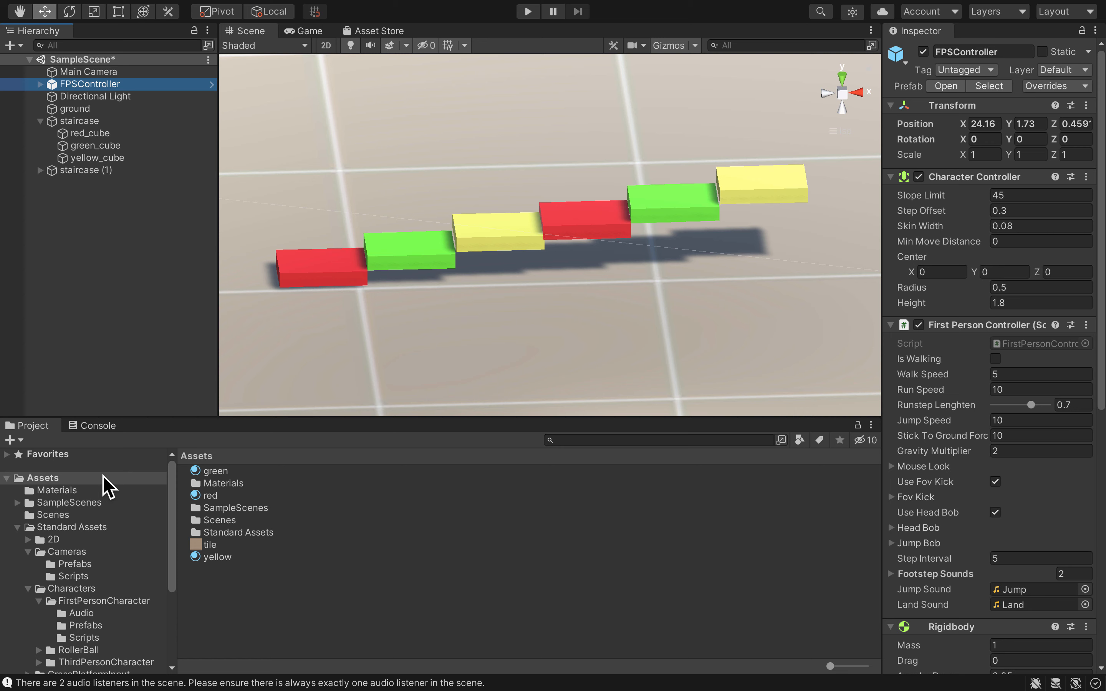
pyautogui.click(76, 528)
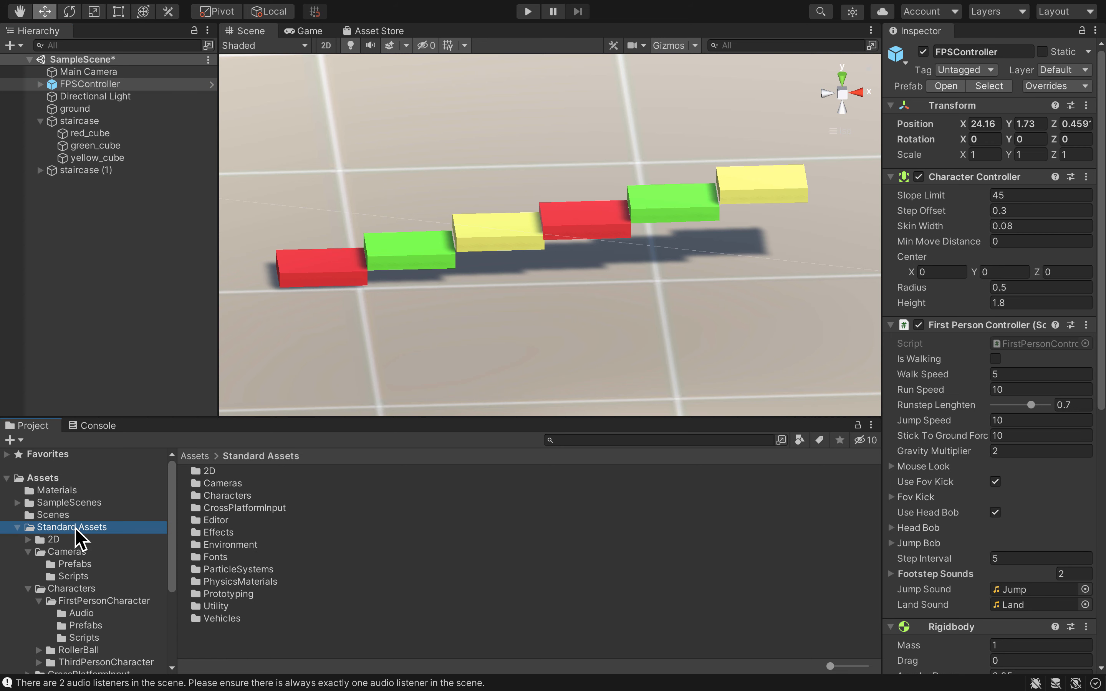
pyautogui.doubleClick(226, 496)
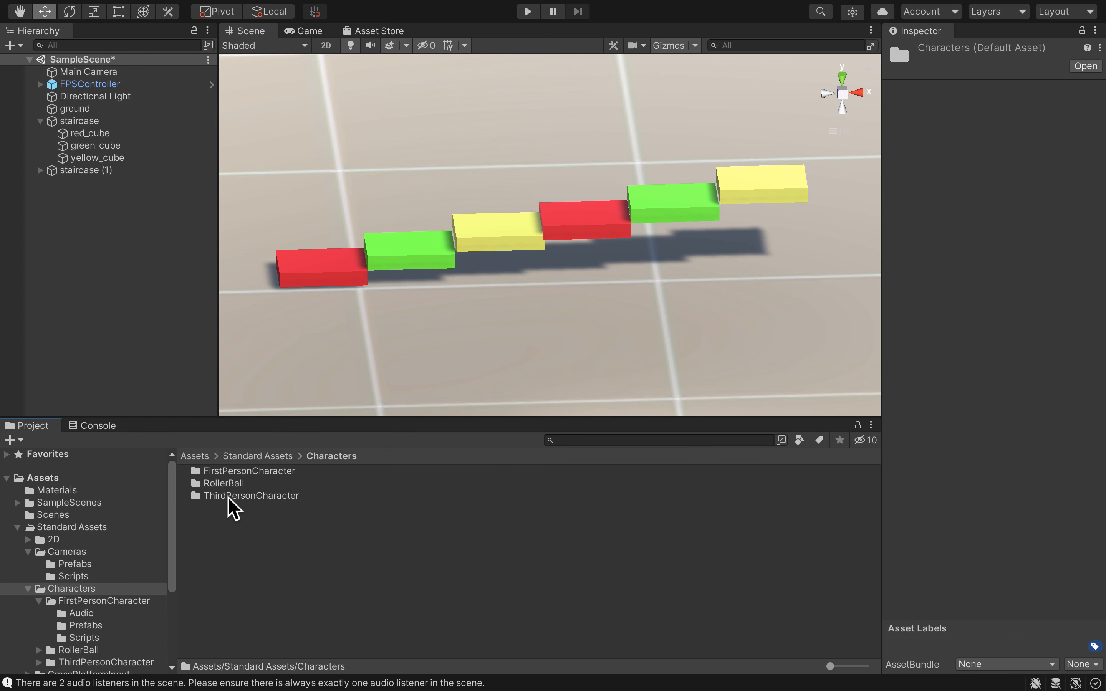
pyautogui.doubleClick(228, 498)
pyautogui.doubleClick(226, 521)
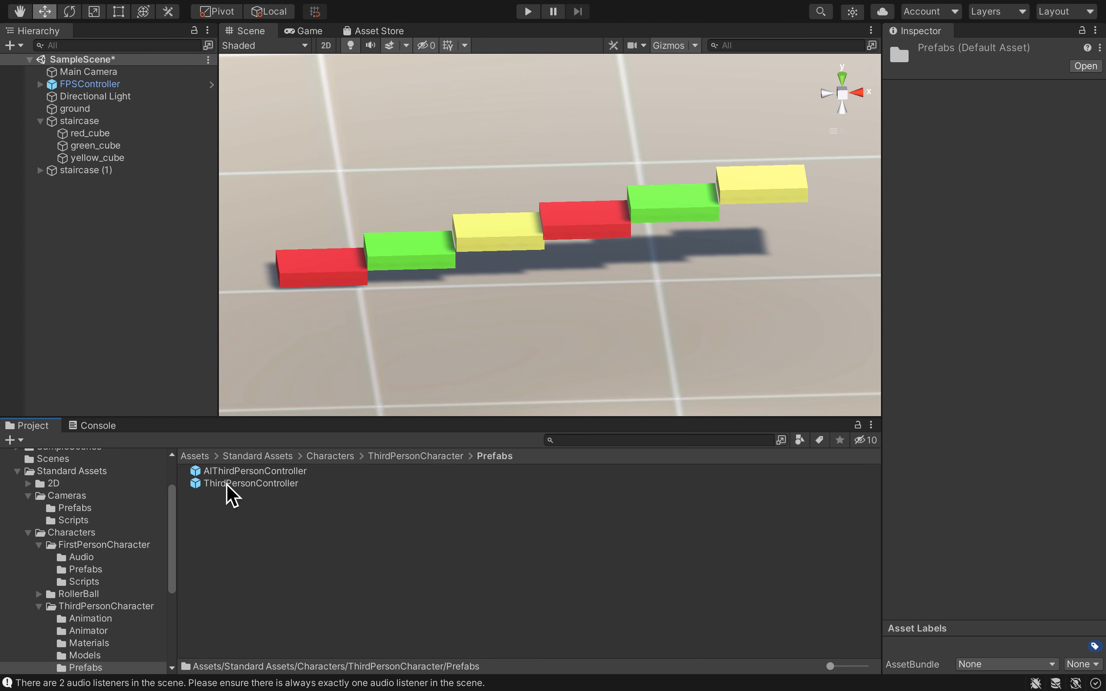
pyautogui.moveTo(228, 487); pyautogui.dragTo(336, 228)
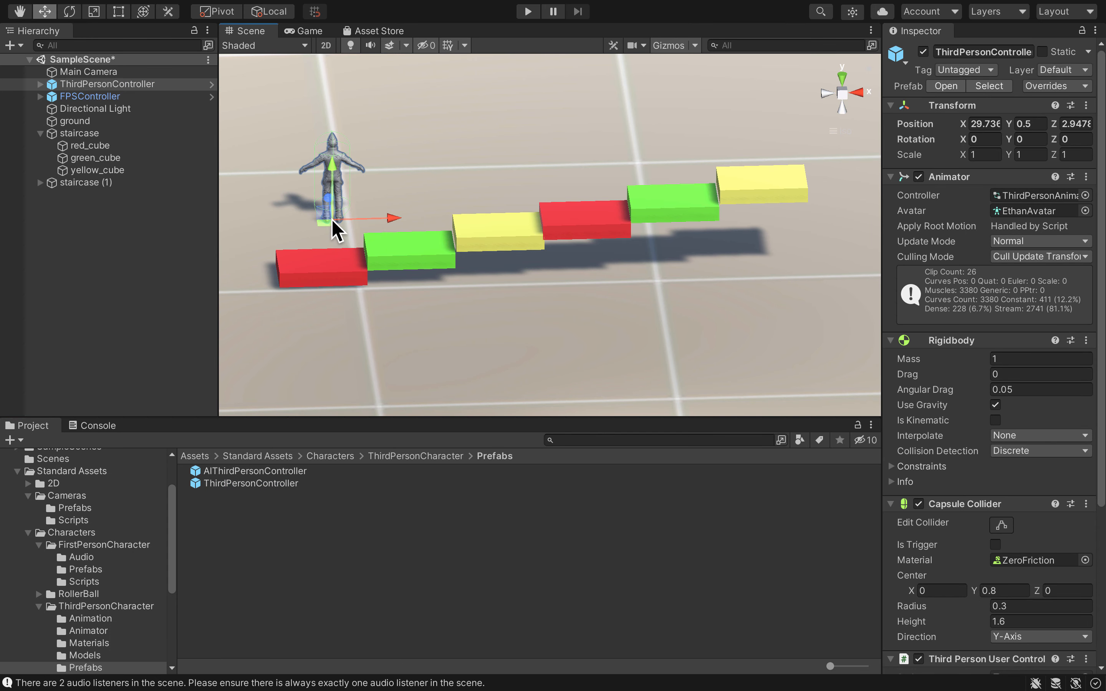
# Deactivate the ThirdPersonController object in the scene and select the FPSController.
pyautogui.click(159, 96)
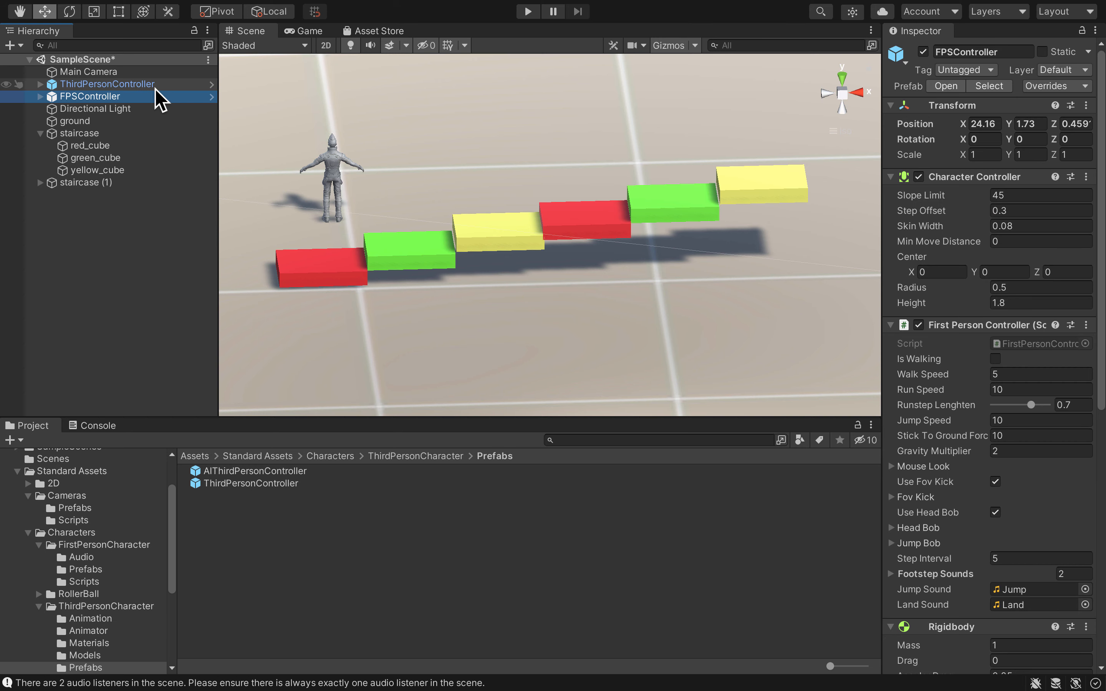
pyautogui.click(151, 85)
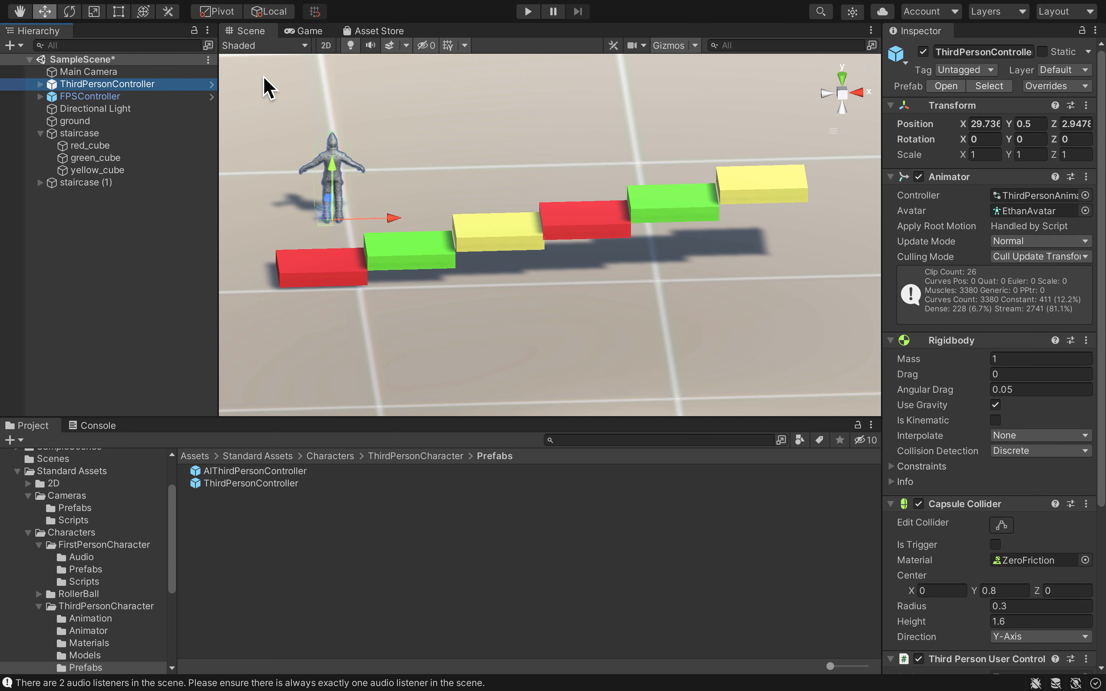
pyautogui.click(922, 52)
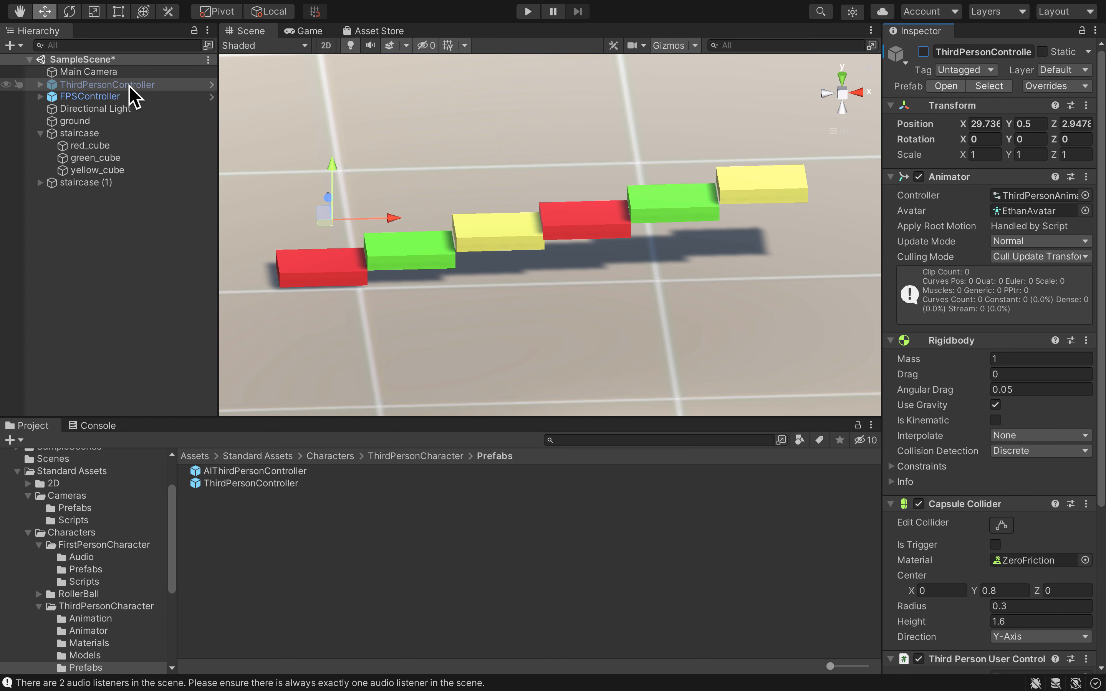
pyautogui.click(126, 96)
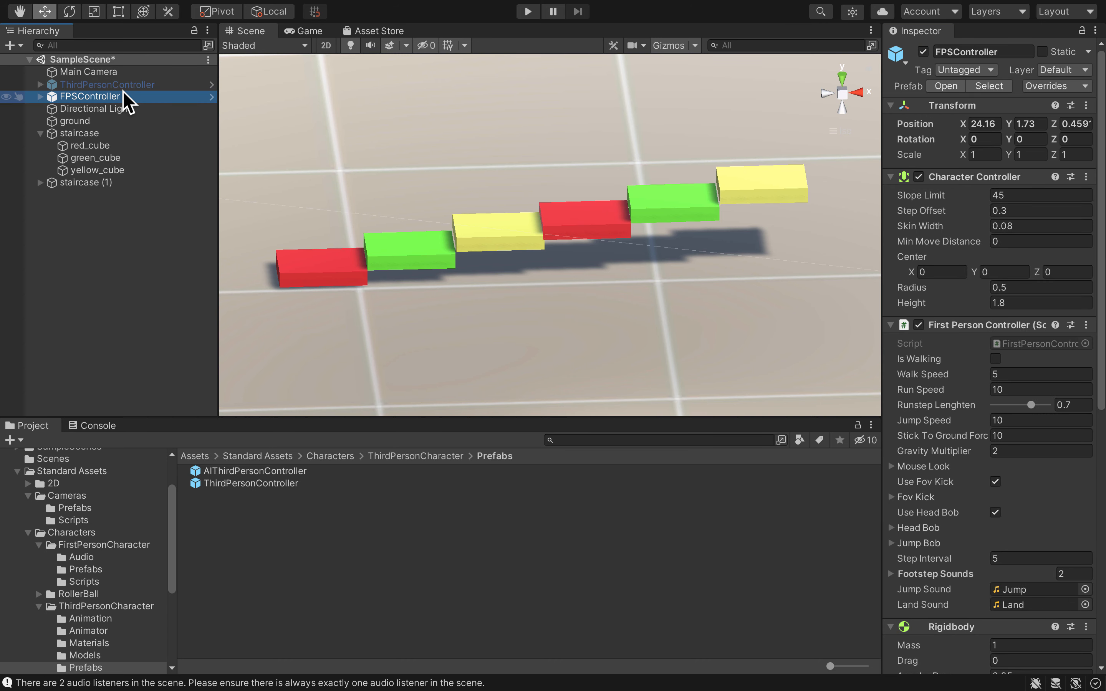
# Set the Main Camera's Y position to 1 and its X rotation to 0.
pyautogui.click(118, 72)
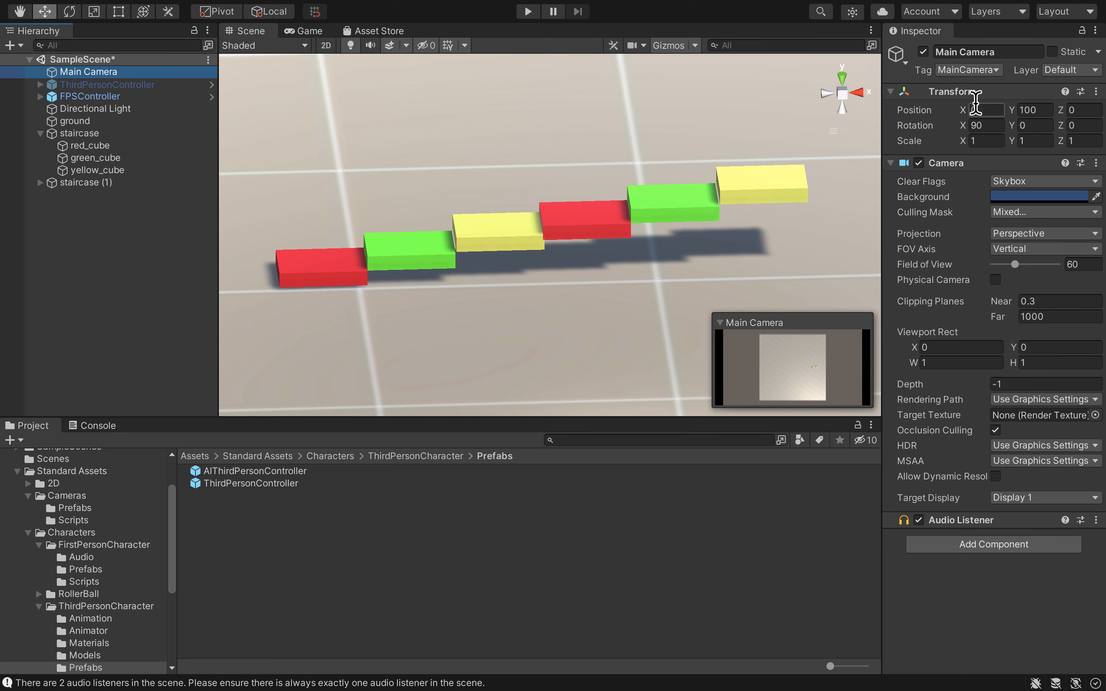
pyautogui.click(1032, 110)
pyautogui.write('1')
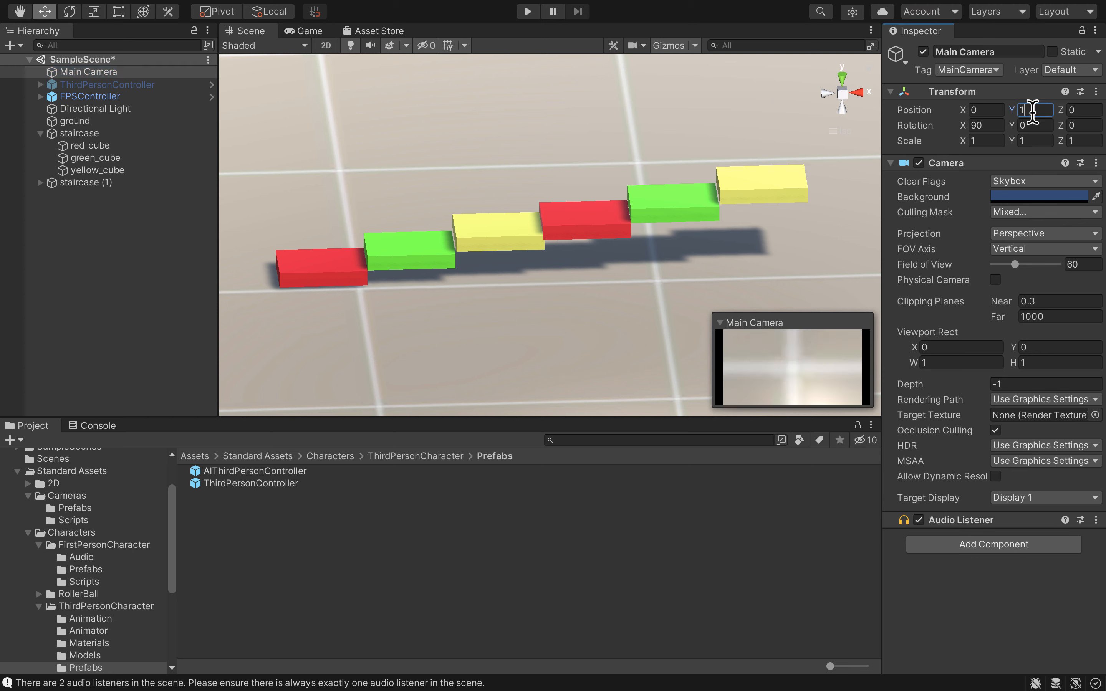
pyautogui.click(987, 125)
pyautogui.write('0')
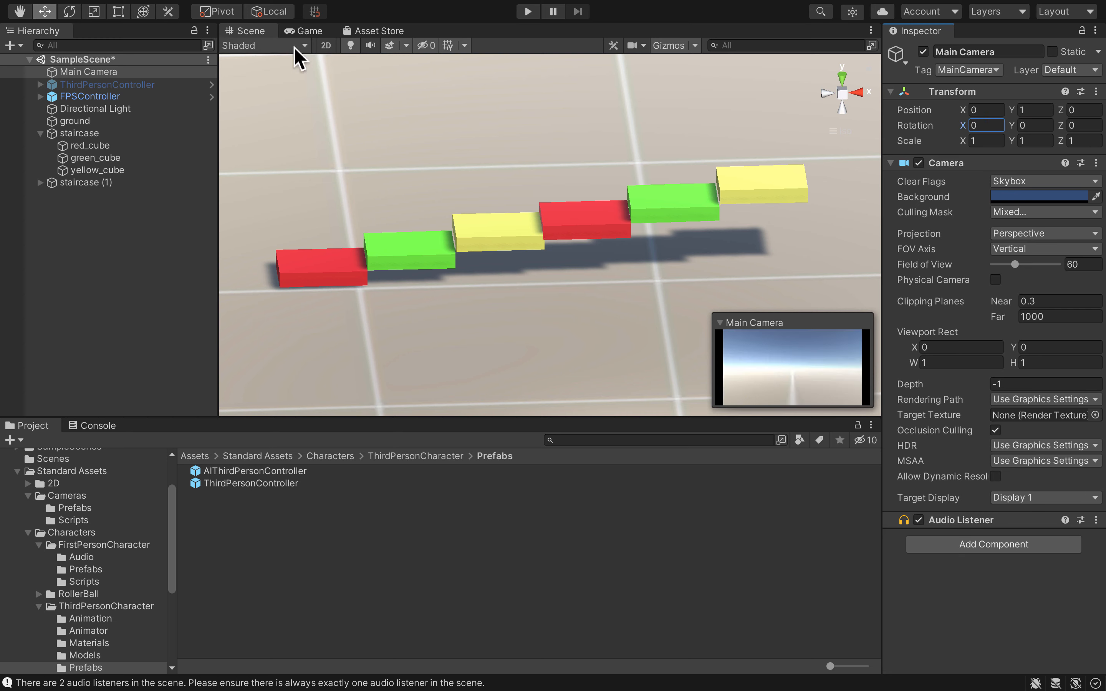
# Move the Main Camera across the ground to the front of the staircase, at about X 30 and Z -22.3.
pyautogui.scroll(-8, 333, 136)
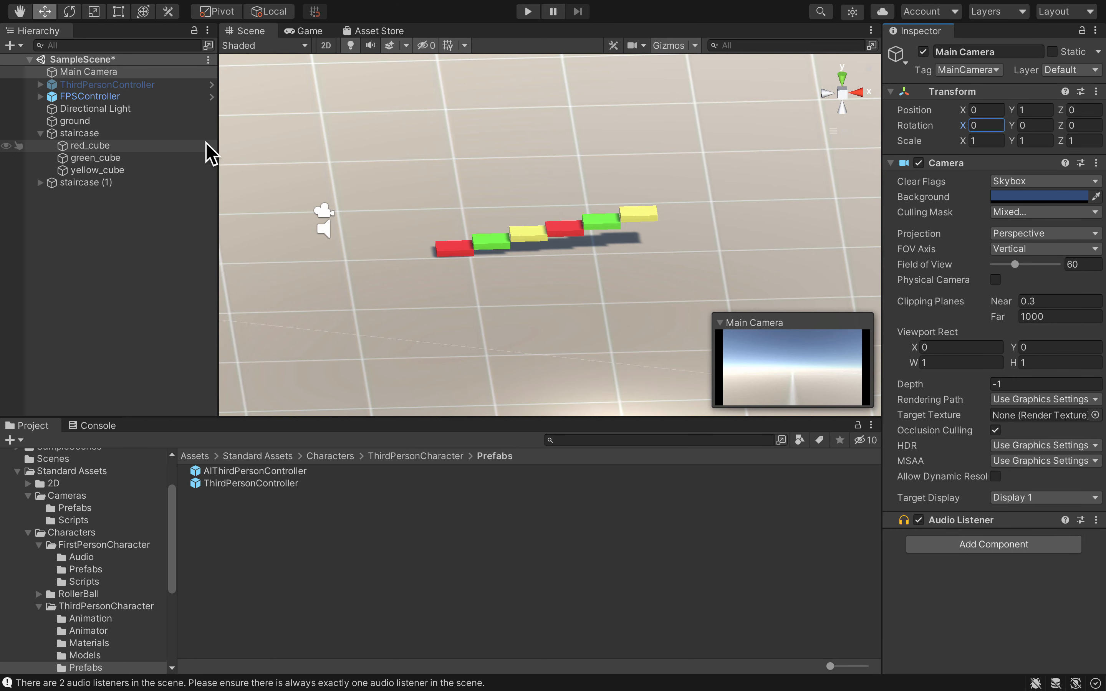
pyautogui.click(120, 72)
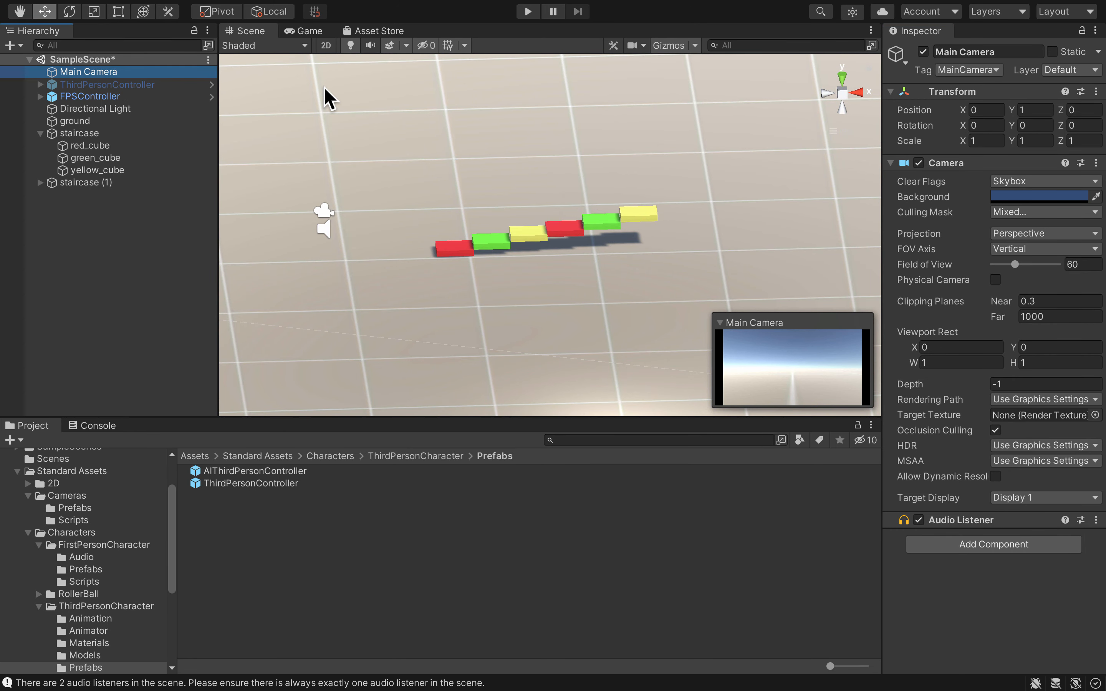
pyautogui.click(112, 84)
pyautogui.click(110, 72)
pyautogui.scroll(-10, 328, 132)
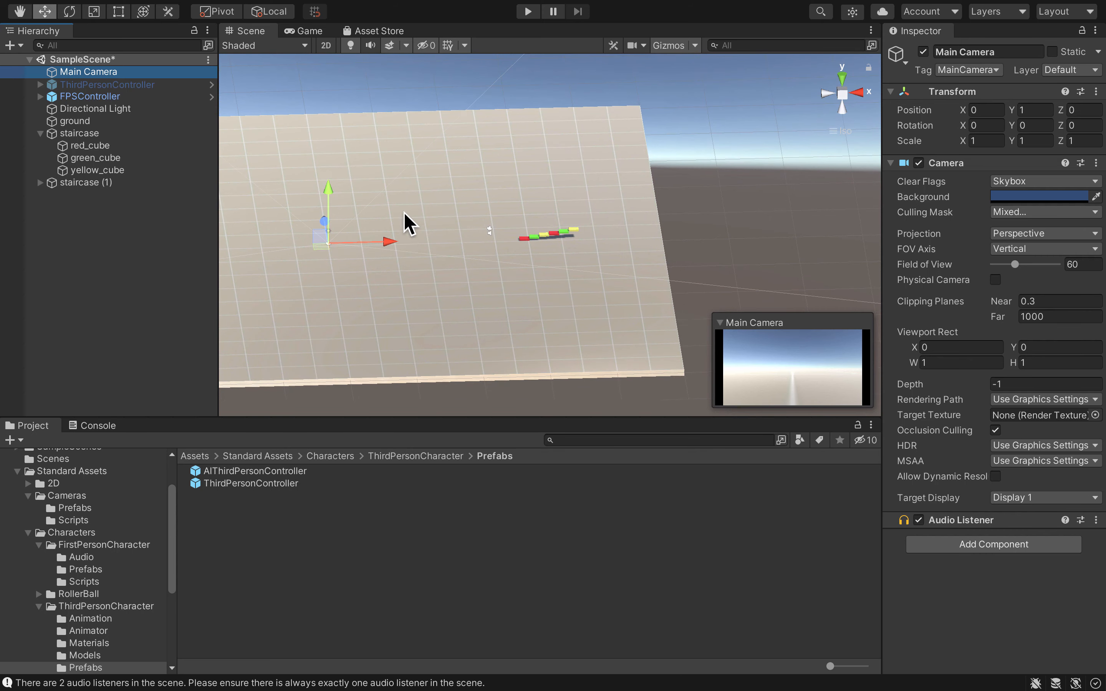
pyautogui.moveTo(390, 244); pyautogui.dragTo(589, 253)
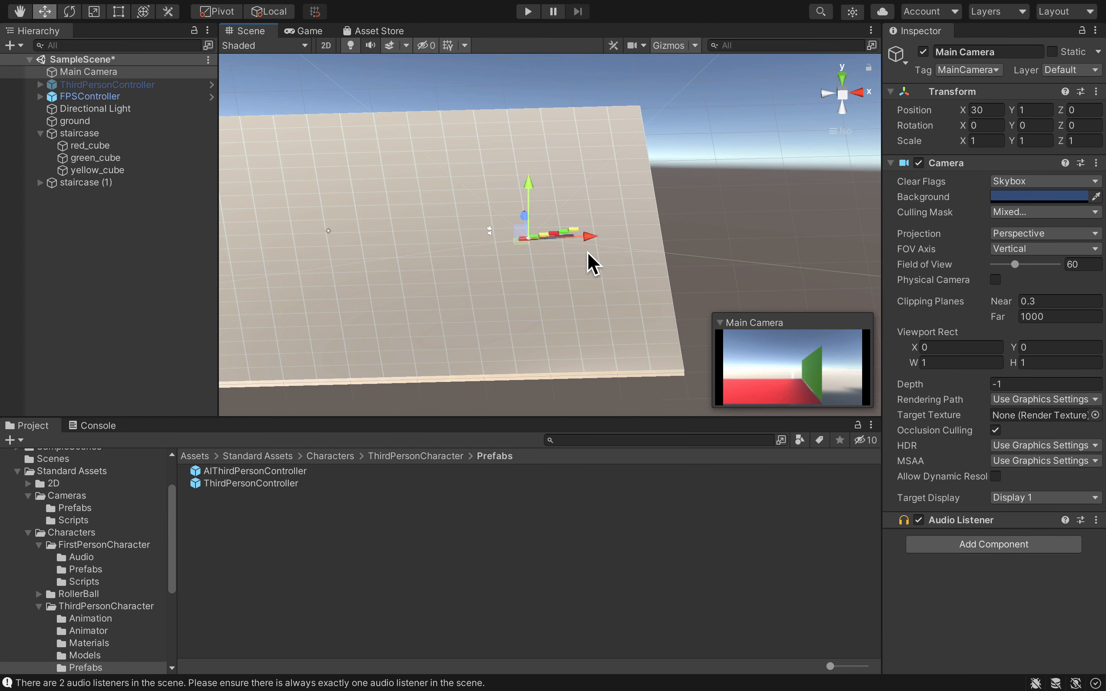
pyautogui.moveTo(522, 214); pyautogui.dragTo(526, 279)
# Rotate the Main Camera about -10° around Y and move it closer to the staircase, at about X 34.1 and Z -6.2.
pyautogui.press('e')
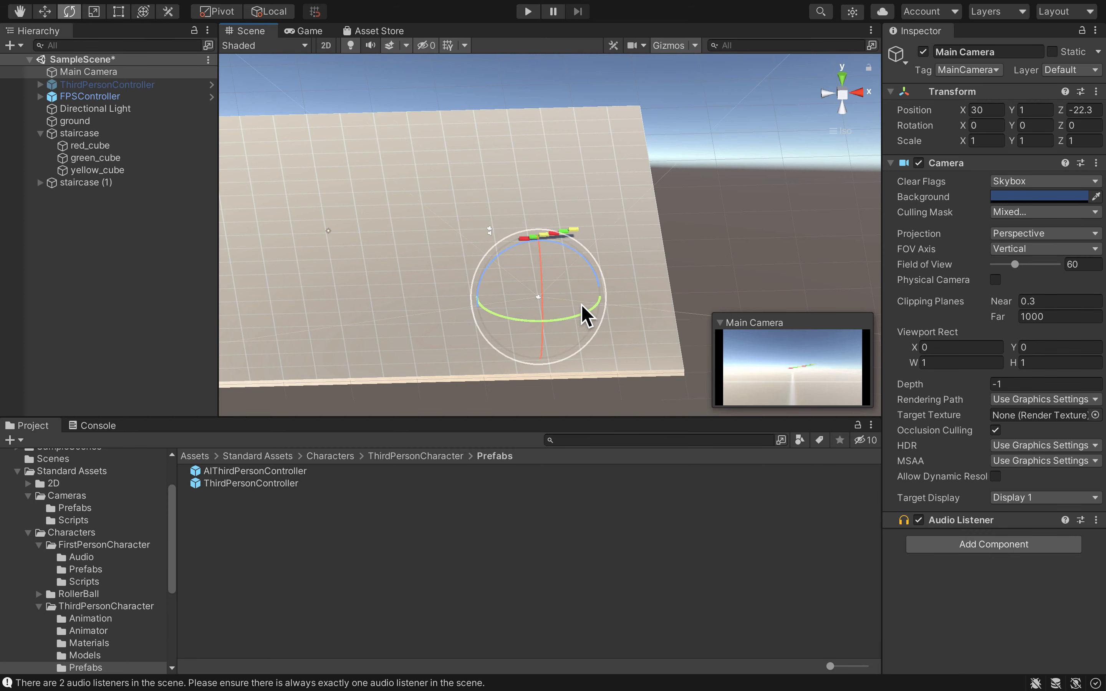
pyautogui.moveTo(518, 321)
pyautogui.mouseDown()
pyautogui.moveTo(576, 317)
pyautogui.moveTo(533, 318)
pyautogui.mouseUp()
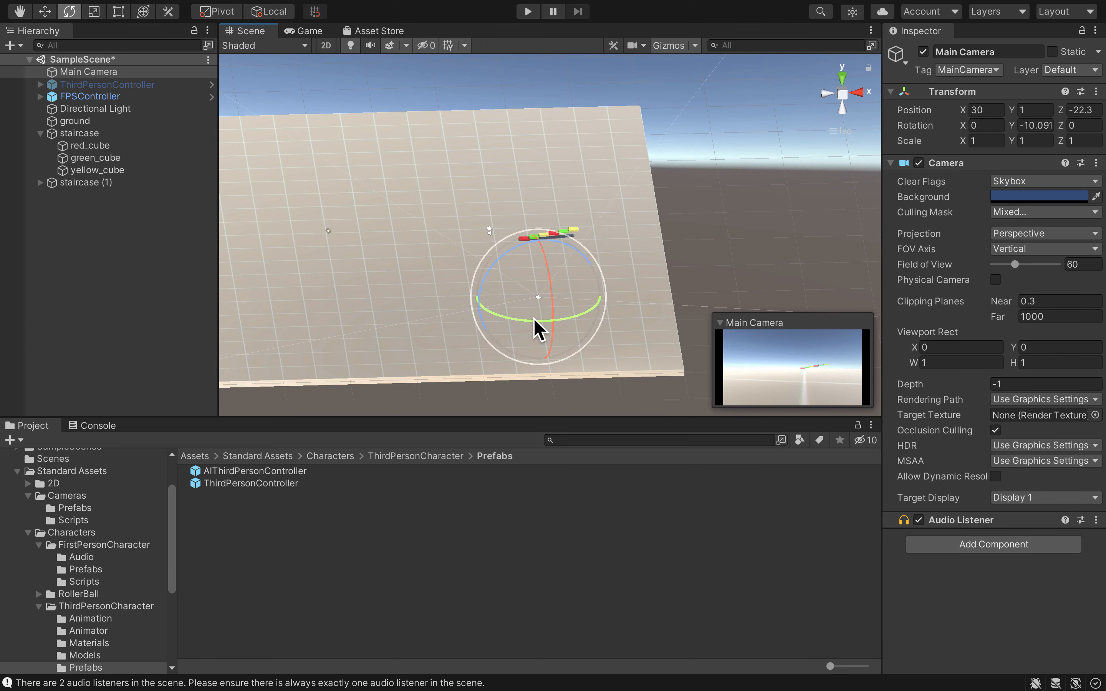
pyautogui.press('q')
pyautogui.press('w')
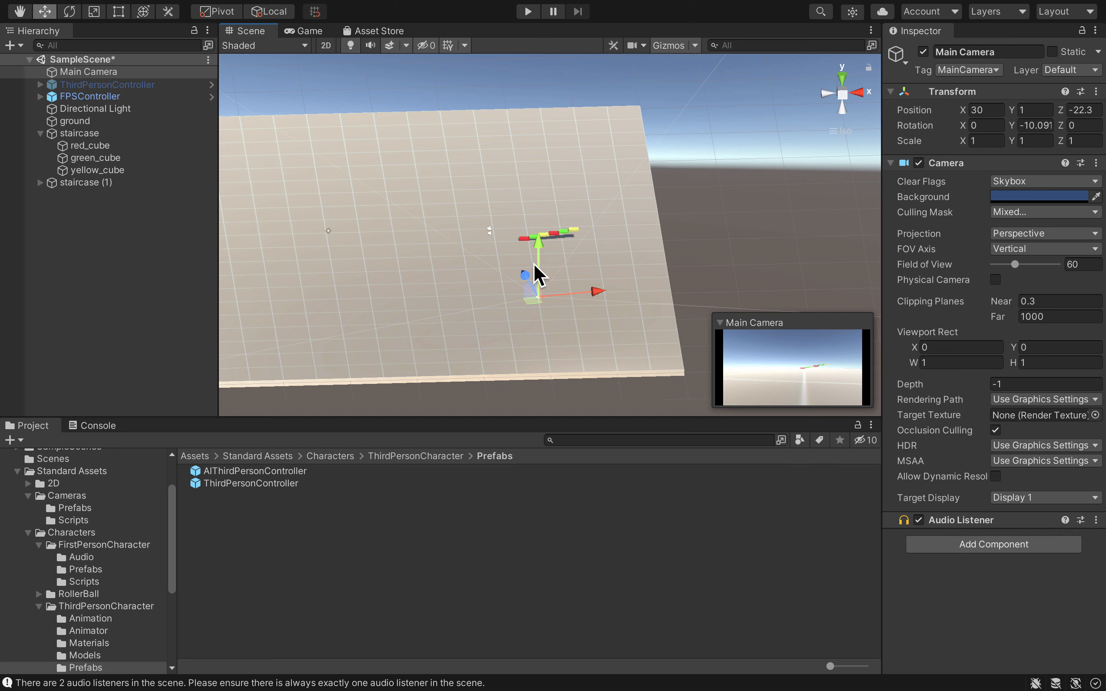
pyautogui.moveTo(526, 279); pyautogui.dragTo(615, 248)
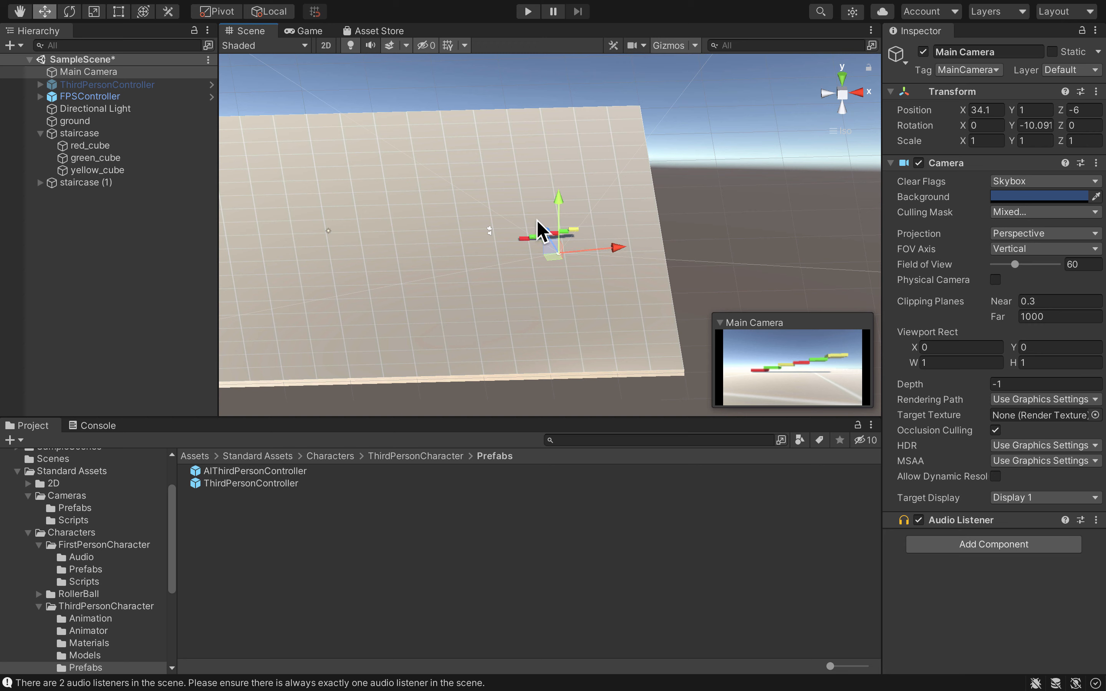
pyautogui.moveTo(544, 232); pyautogui.dragTo(543, 230)
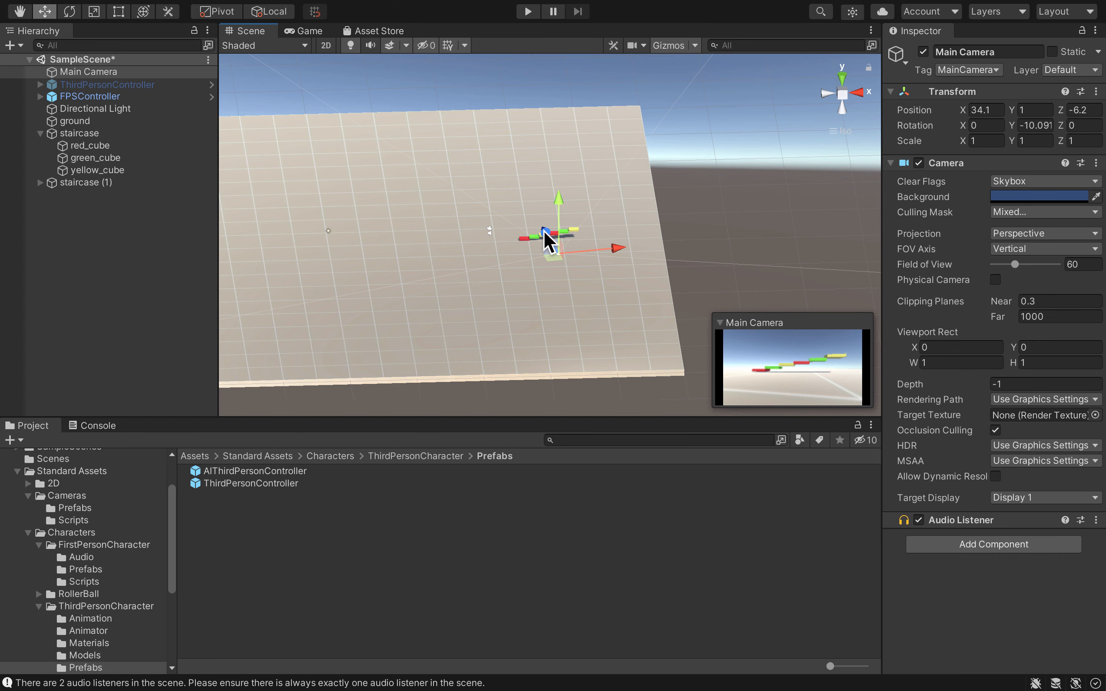
# Run the scene to check the view of the staircase from the FPSController, and stop play mode.
pyautogui.click(529, 12)
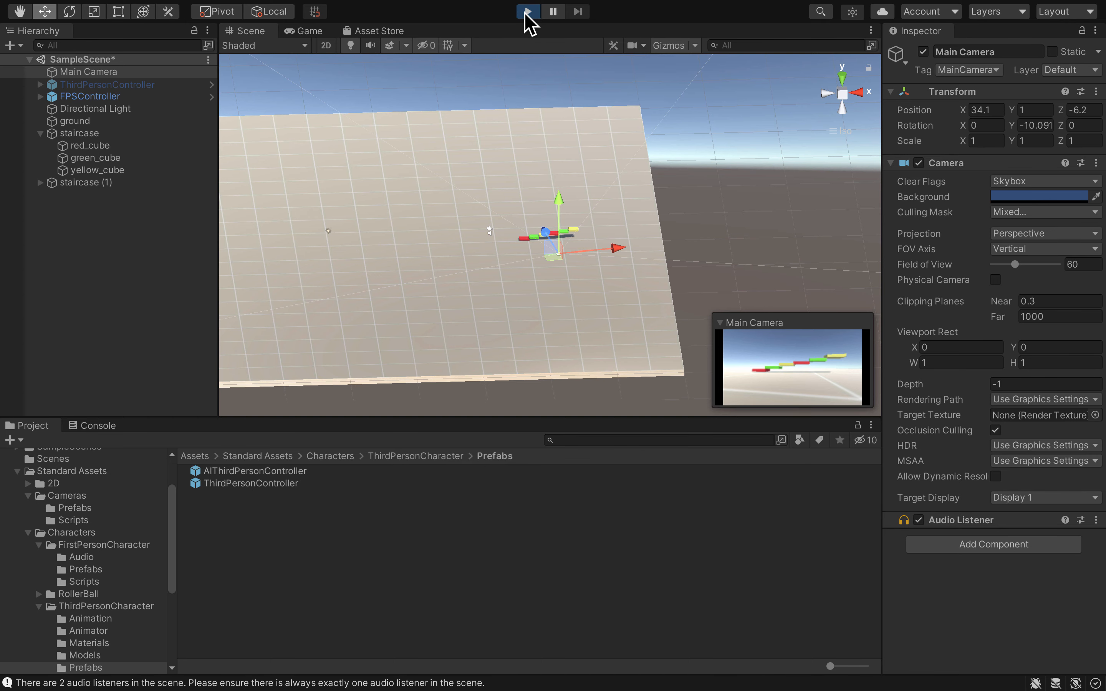
pyautogui.click(527, 11)
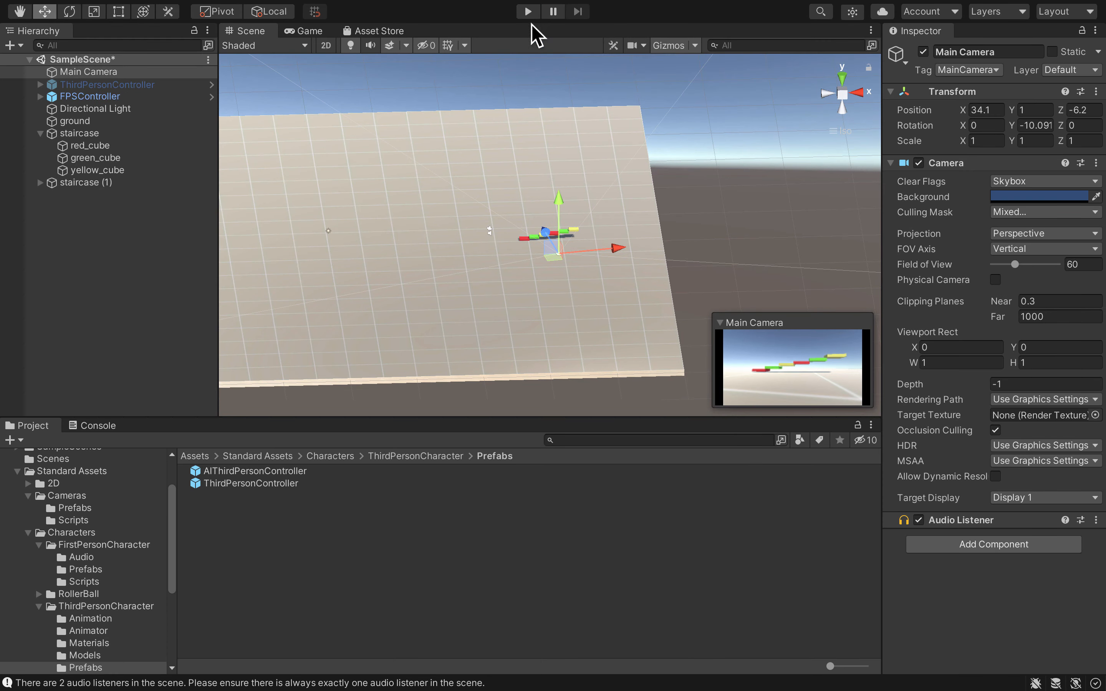
pyautogui.click(529, 11)
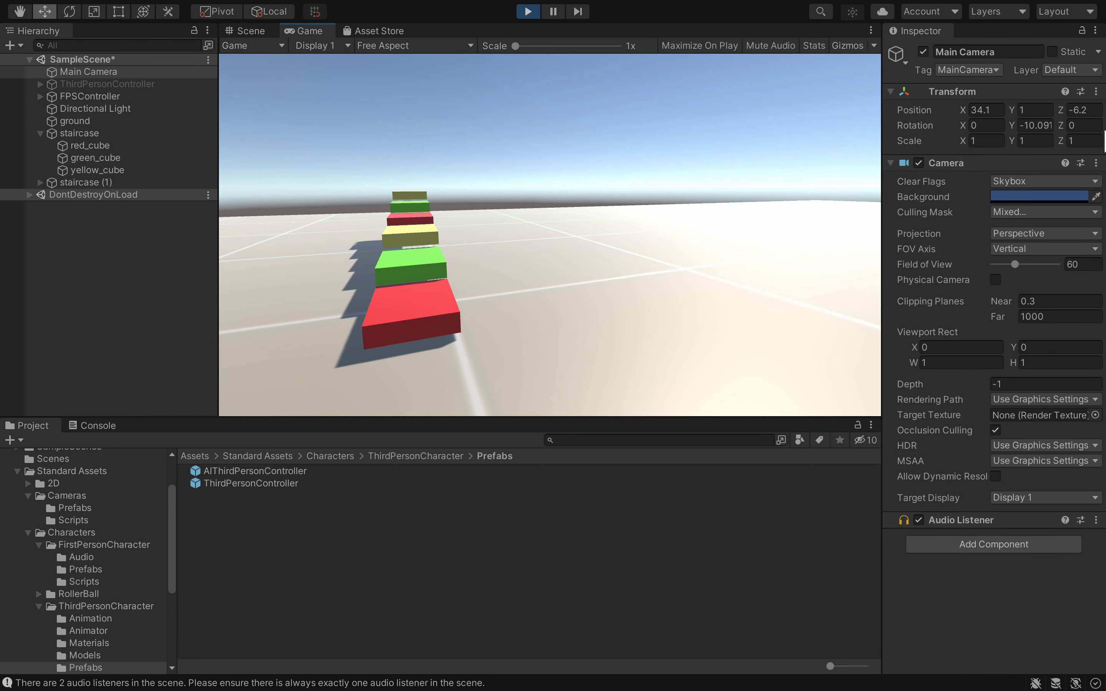
pyautogui.press('super+p')
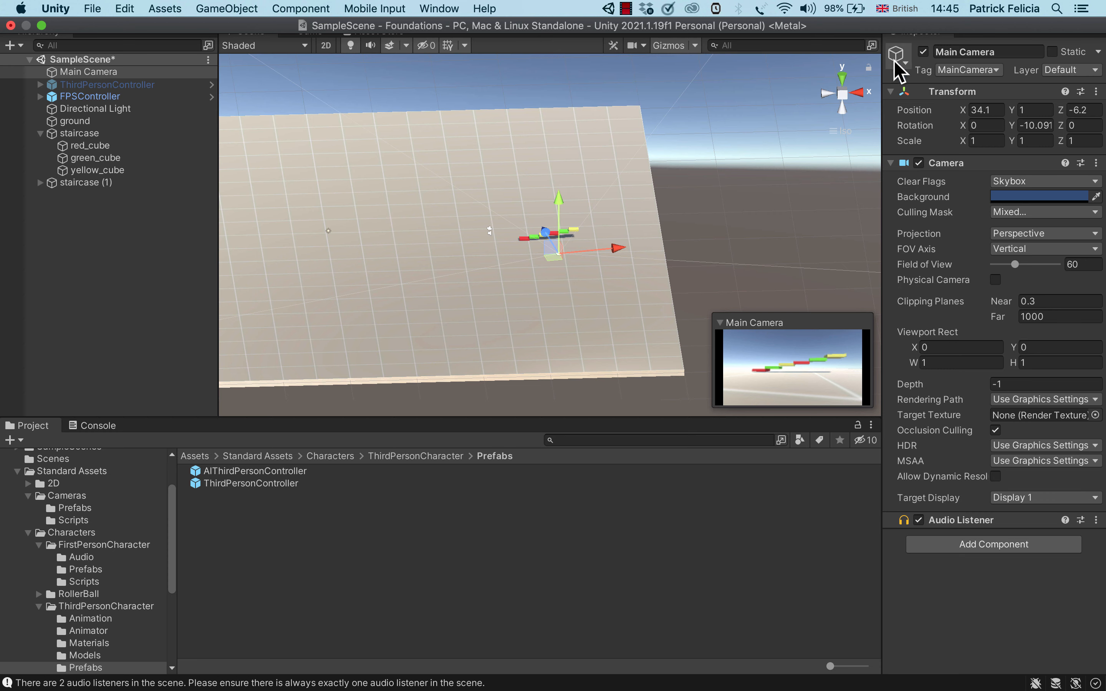
# Deactivate the Main Camera and the FPSController in the scene.
pyautogui.click(923, 52)
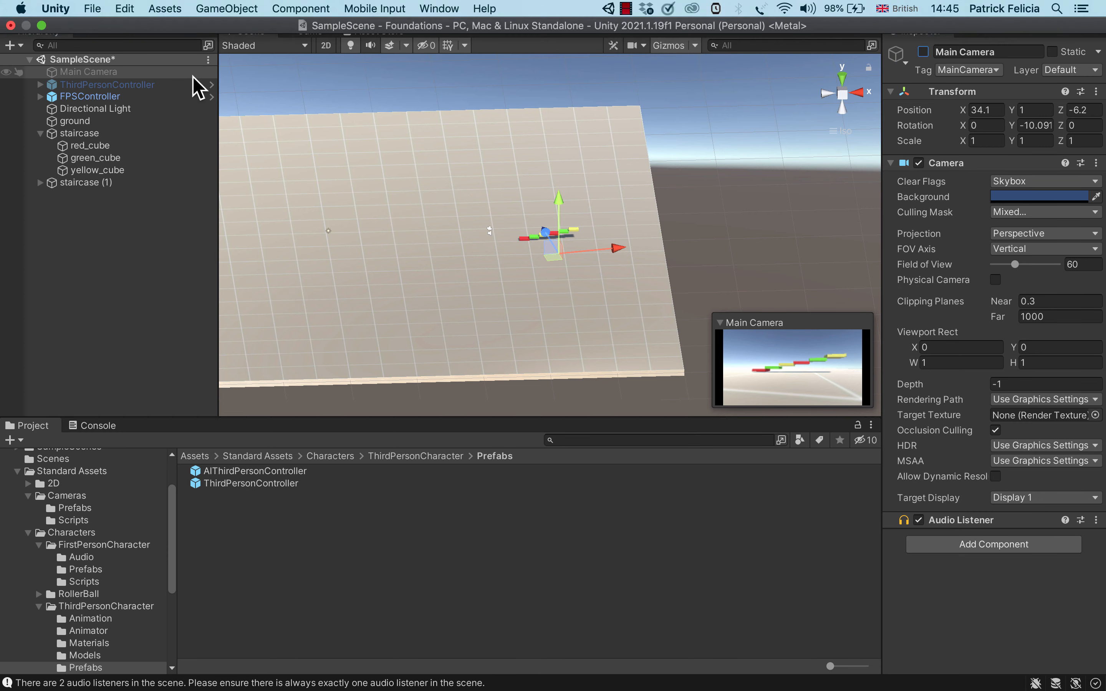
pyautogui.click(155, 96)
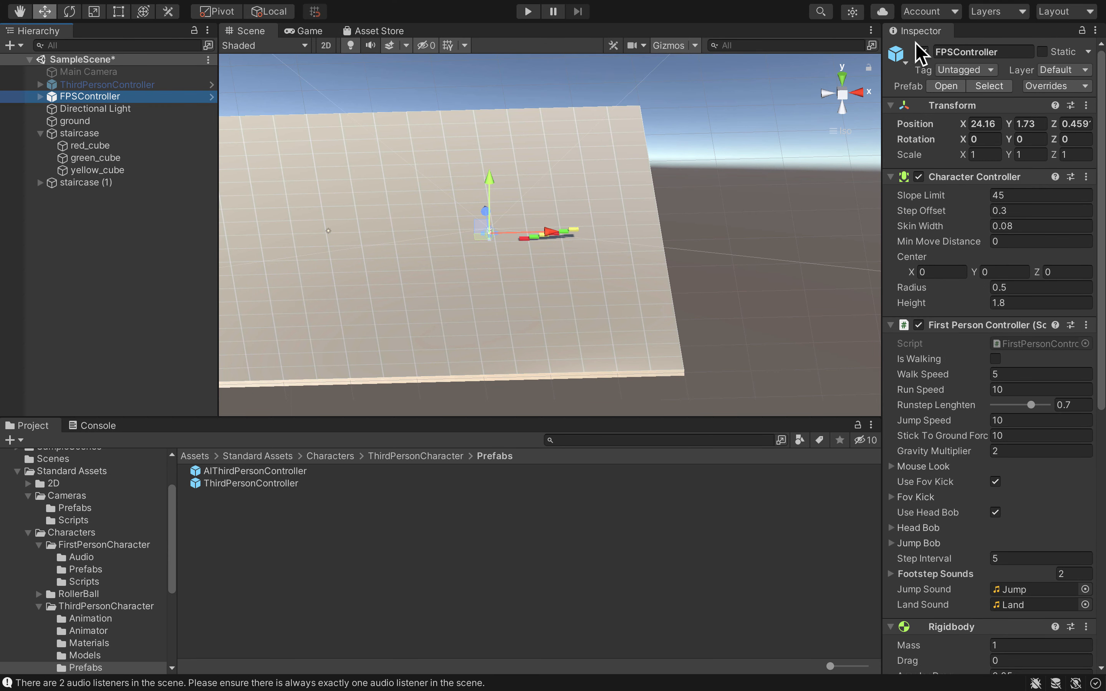
pyautogui.click(924, 51)
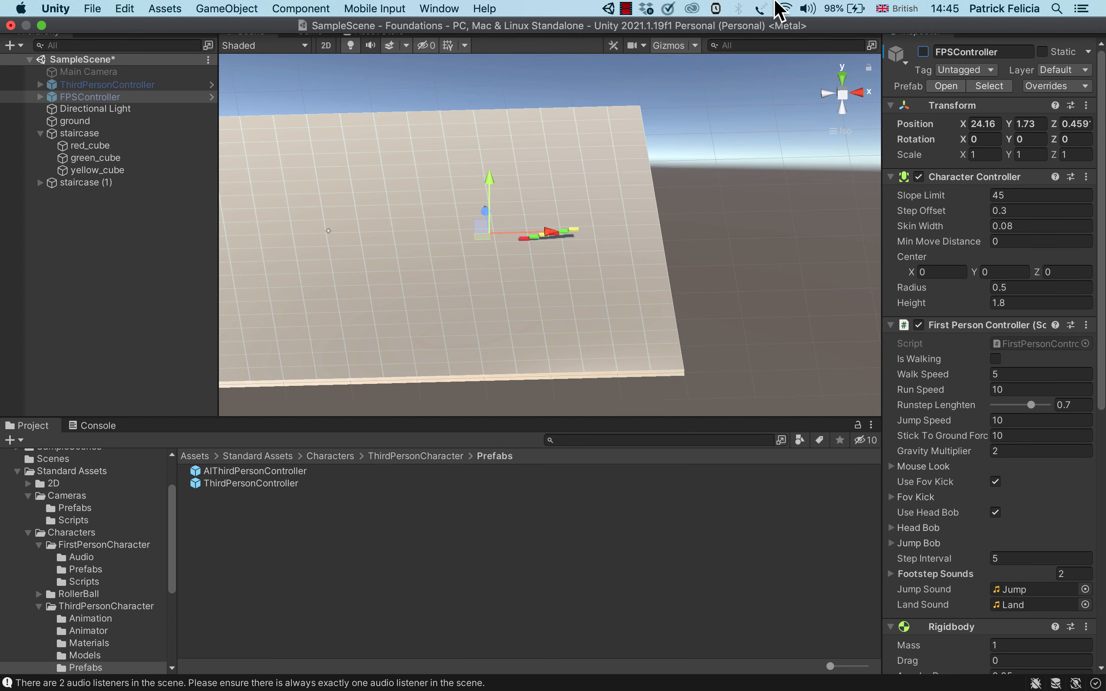
# Activate the ThirdPersonController in the scene, and toggle the FPSController on and off again.
pyautogui.click(130, 84)
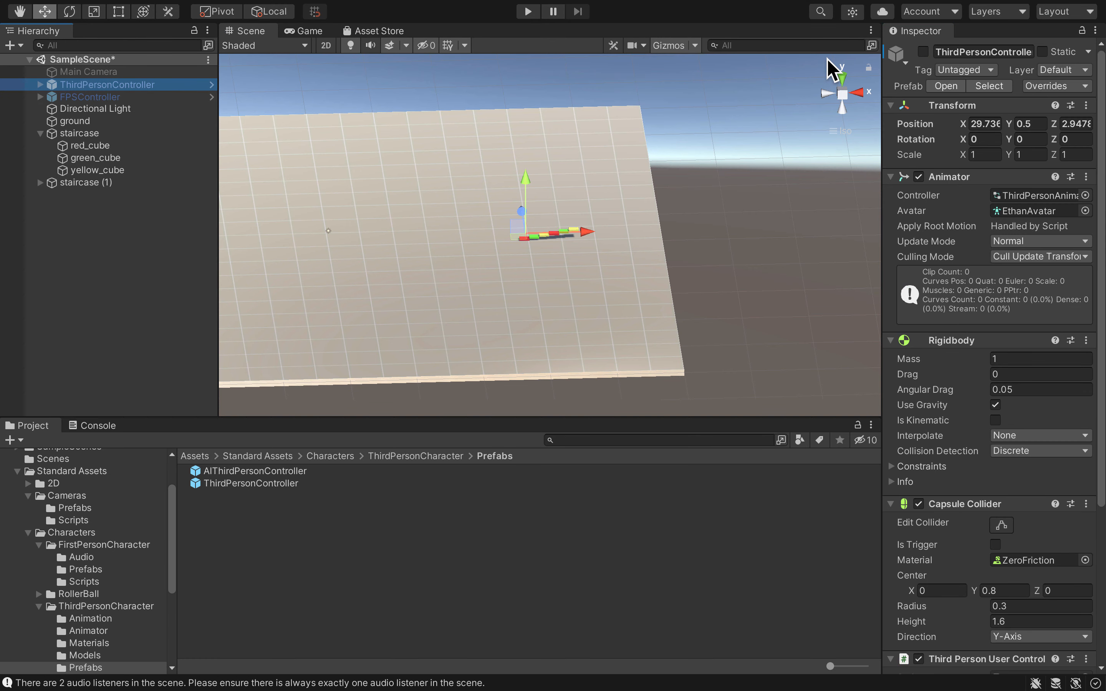
pyautogui.click(924, 52)
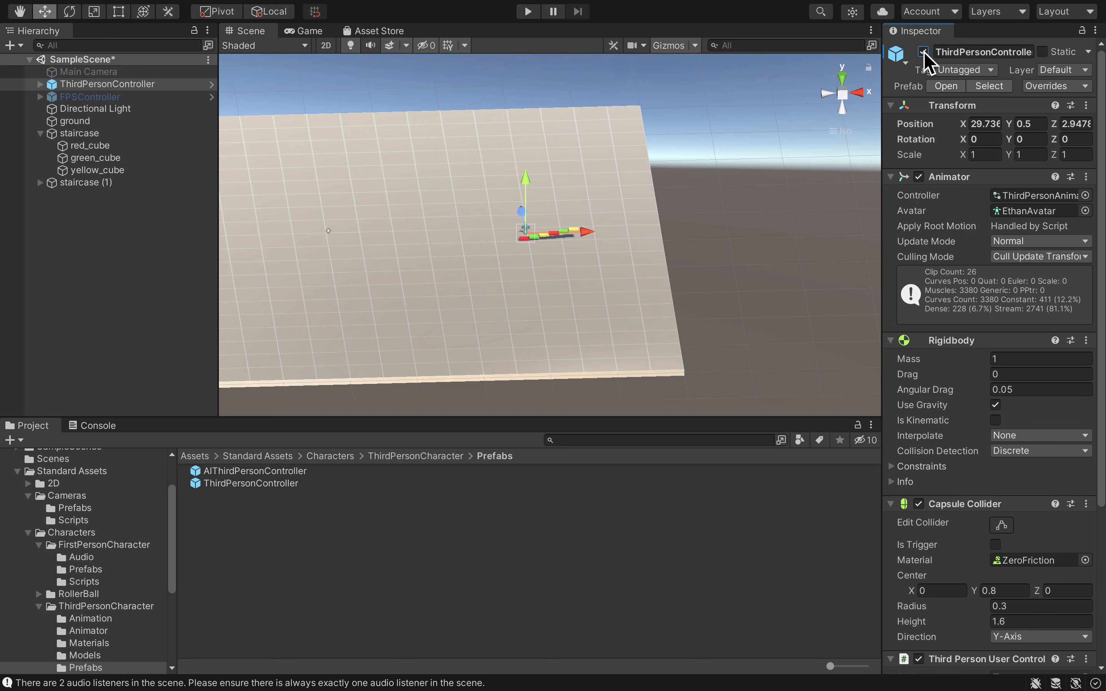
pyautogui.click(167, 96)
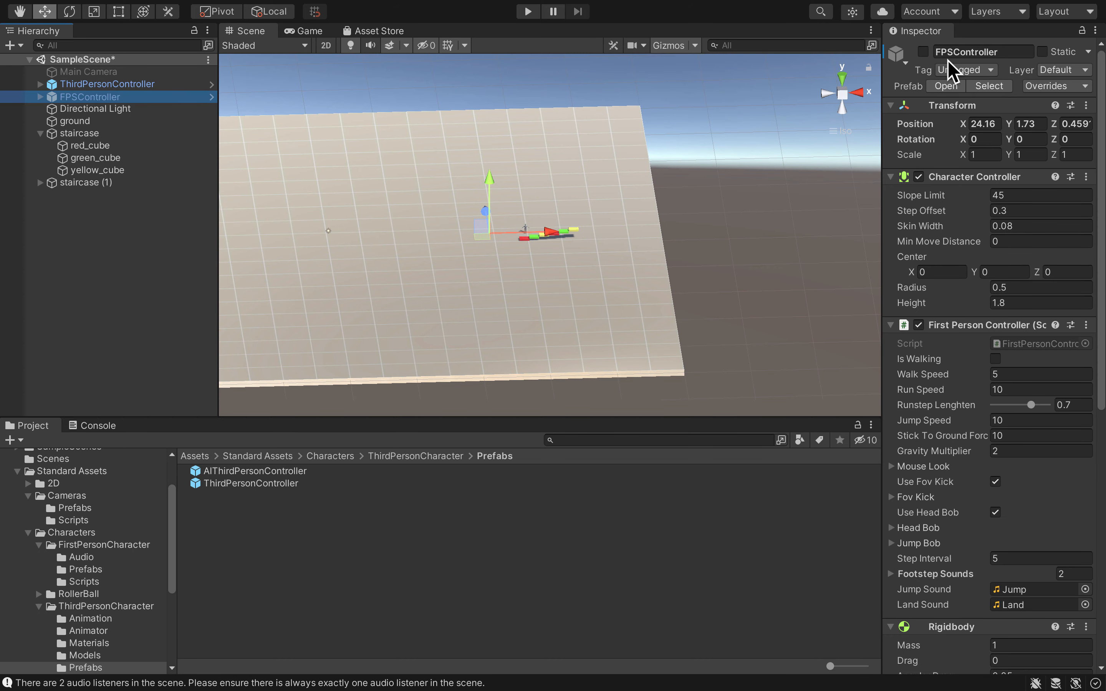
pyautogui.click(923, 52)
pyautogui.click(923, 52)
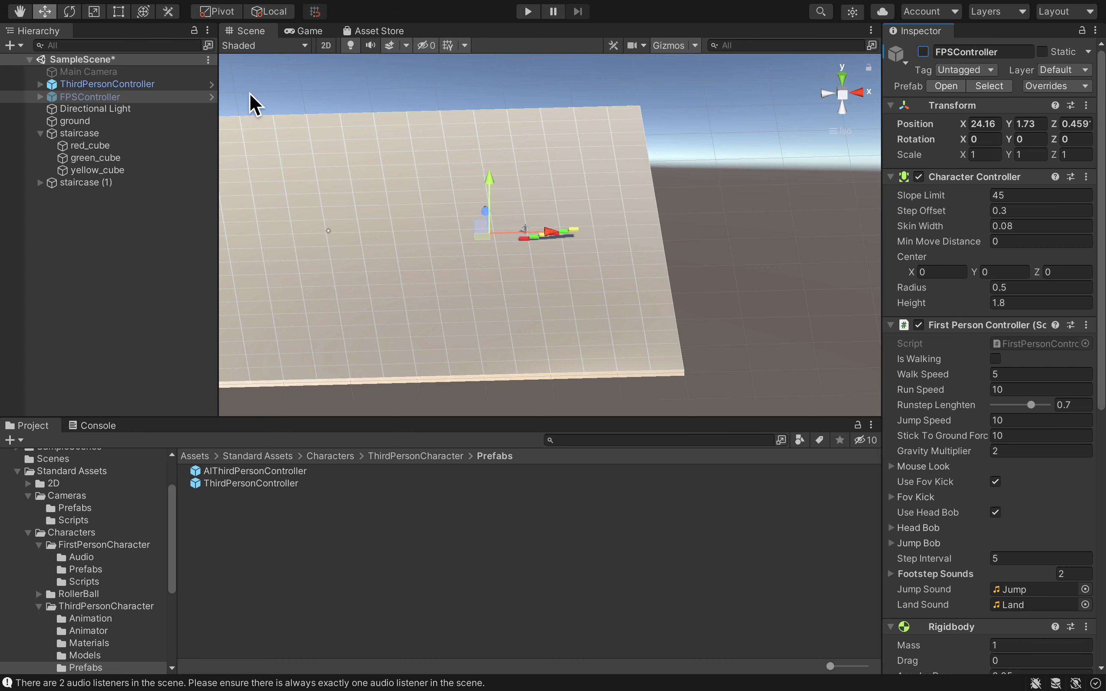
pyautogui.click(161, 96)
pyautogui.click(157, 86)
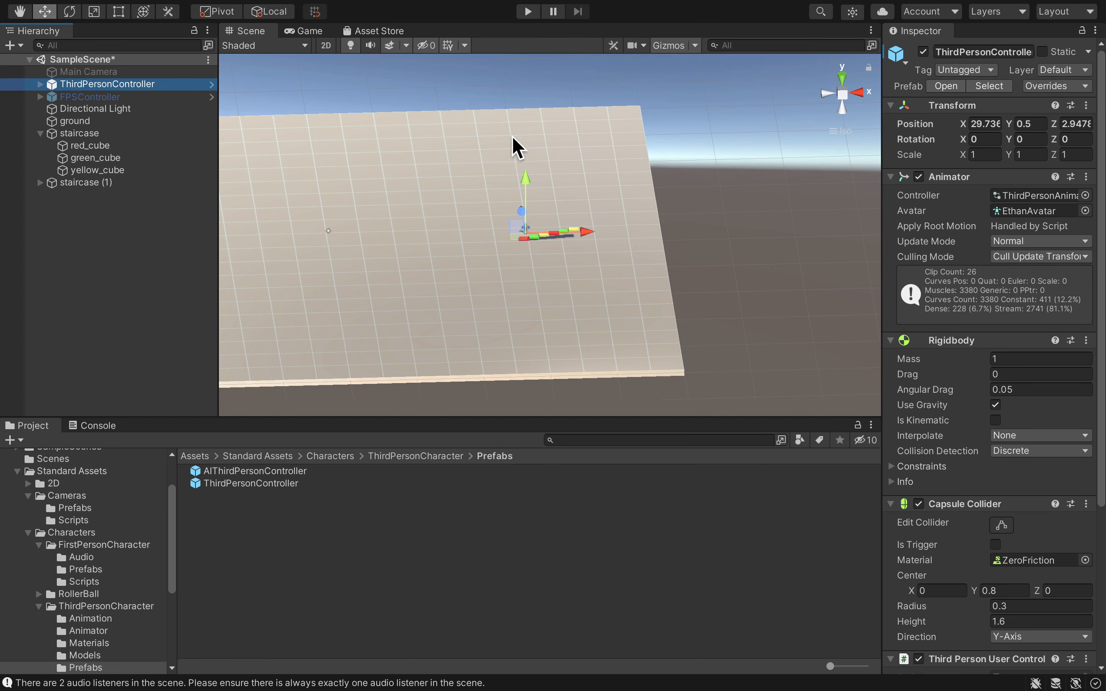
# Test the scene in play mode with only the ThirdPersonController active, and stop it.
pyautogui.click(528, 12)
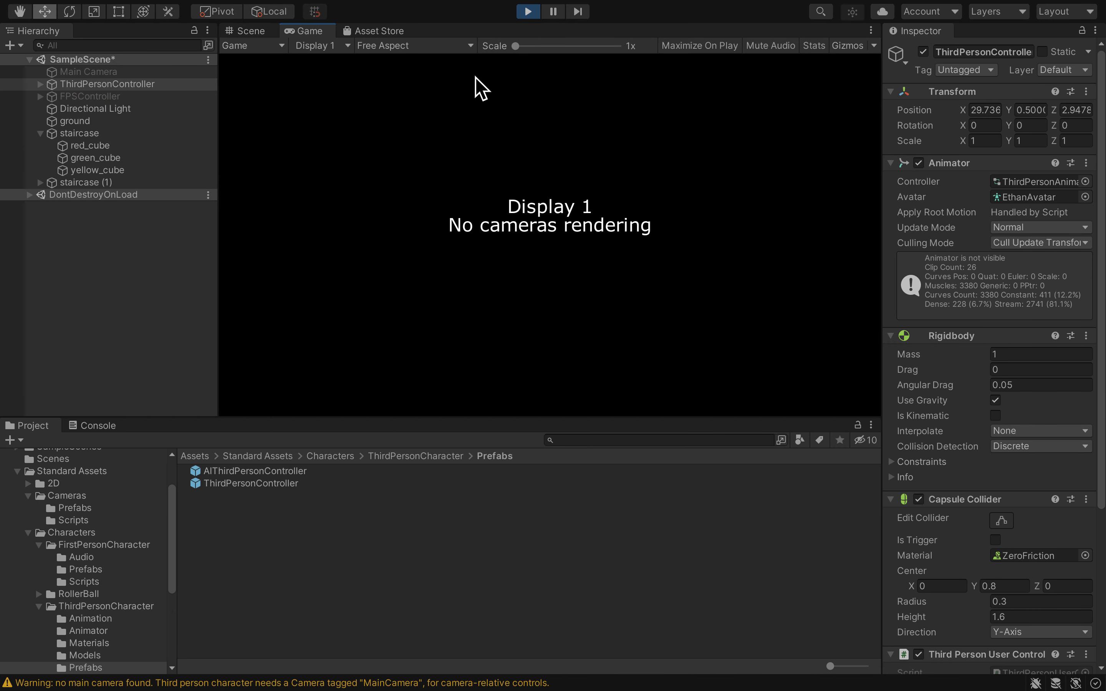
pyautogui.click(530, 12)
# Activate the Main Camera in the scene and start play mode.
pyautogui.click(155, 71)
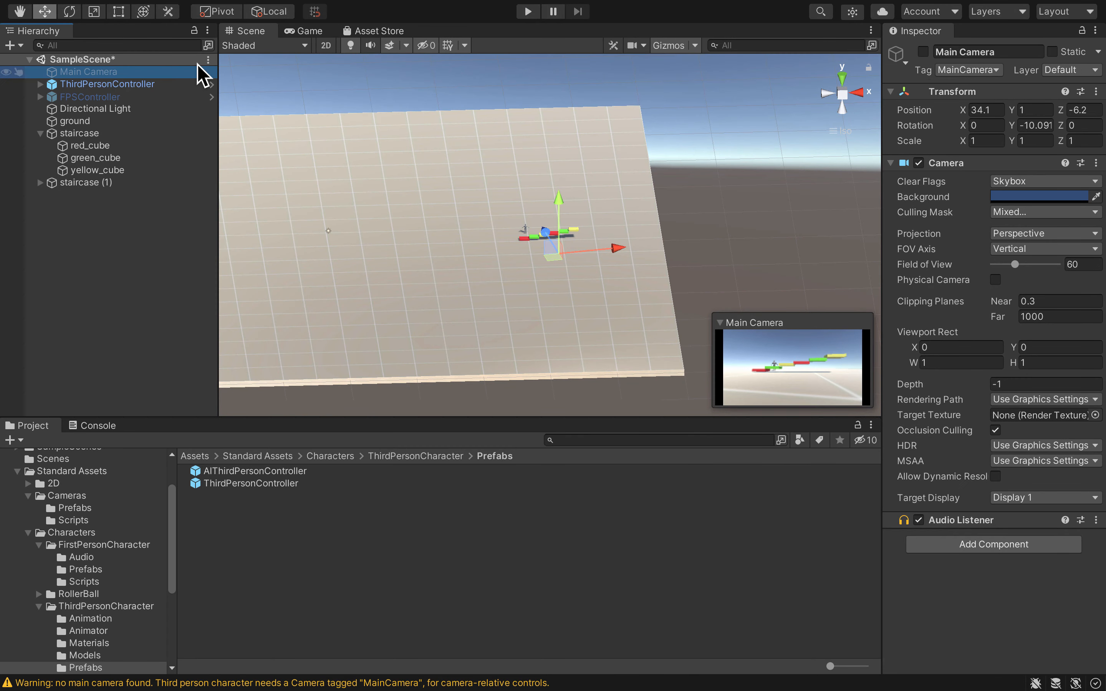
pyautogui.click(923, 51)
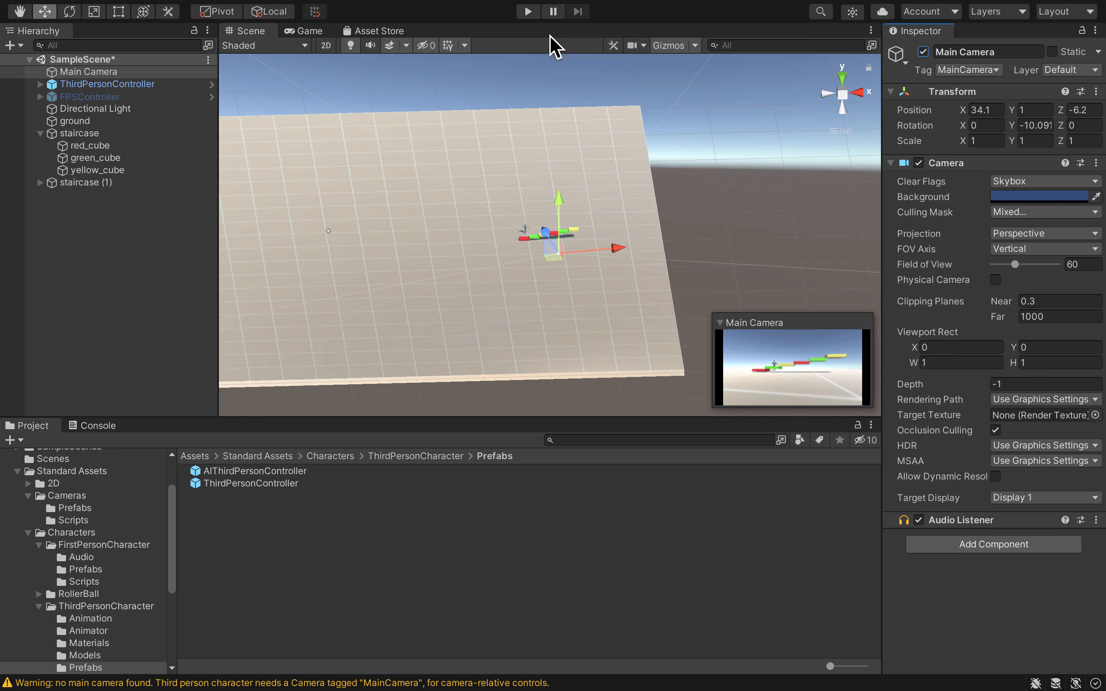
pyautogui.click(528, 12)
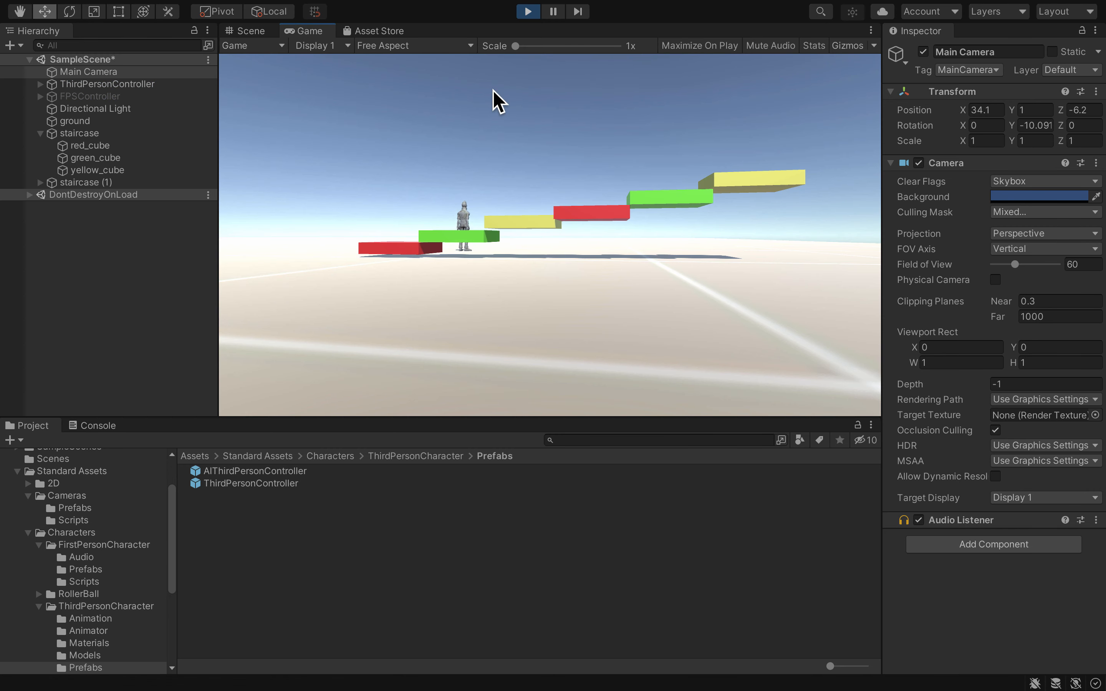
# Test running and jumping with the third-person character around the staircase from the Main Camera view, and stop play mode.
pyautogui.press('a')
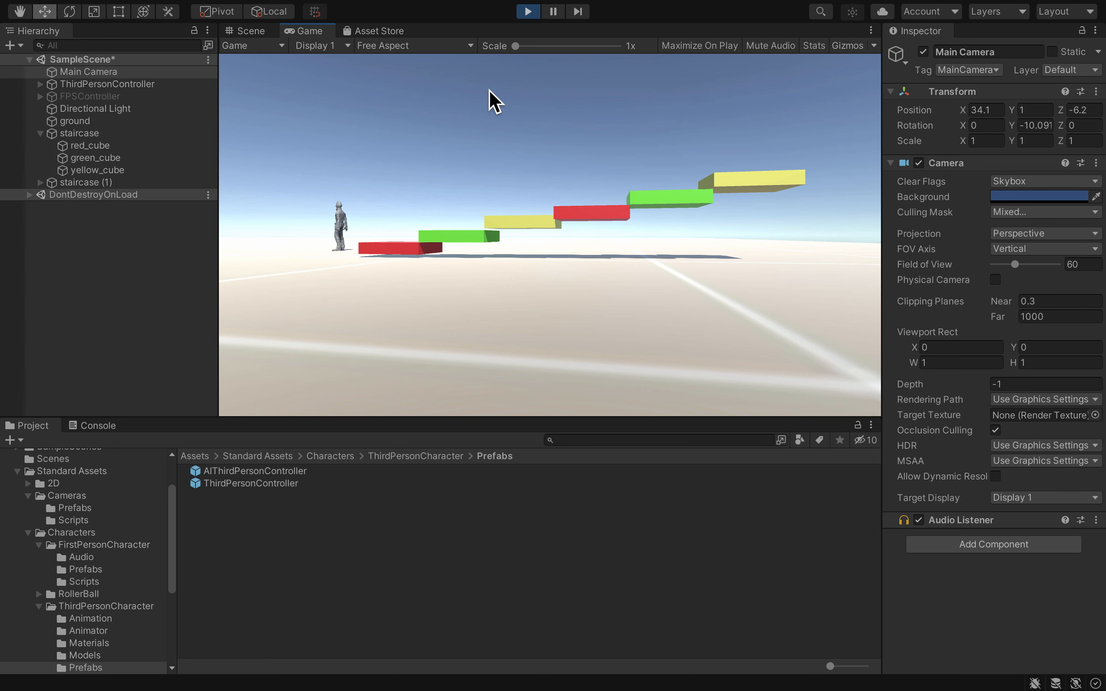
pyautogui.press('a')
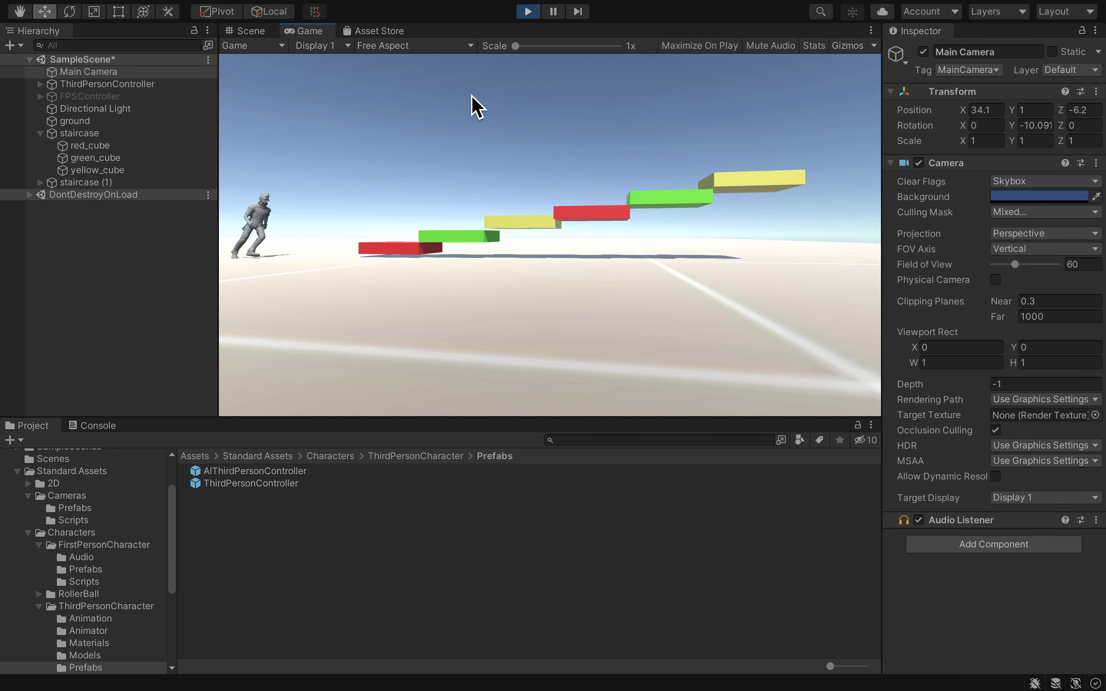
pyautogui.press('d')
pyautogui.press('space')
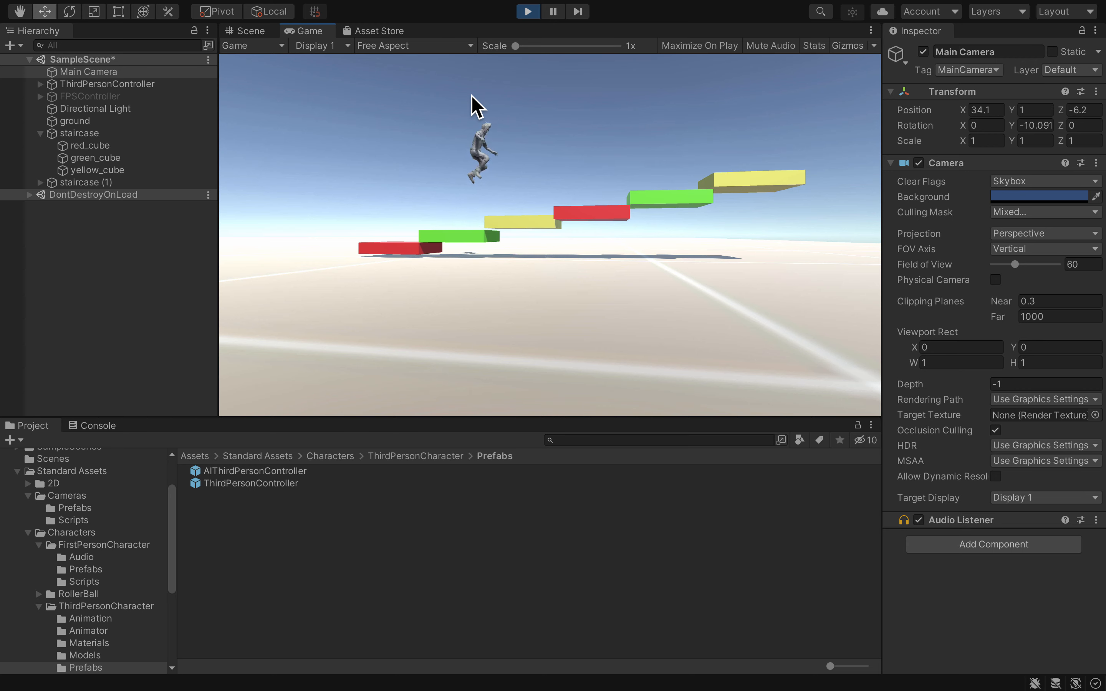
pyautogui.press('space')
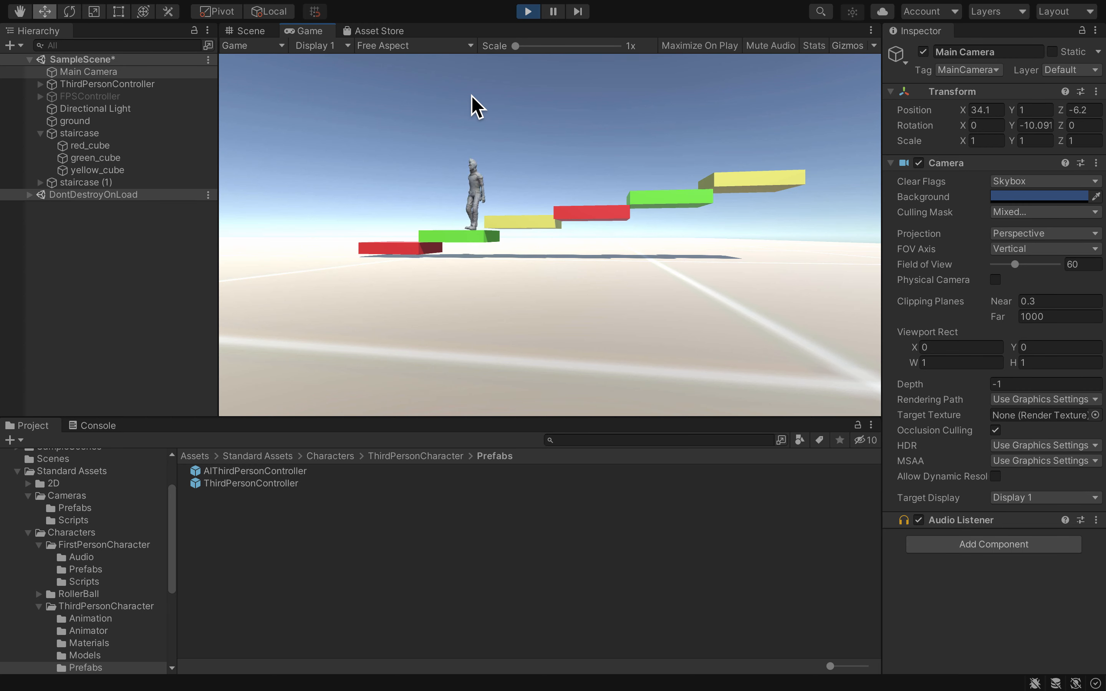
pyautogui.press('a')
pyautogui.press('d')
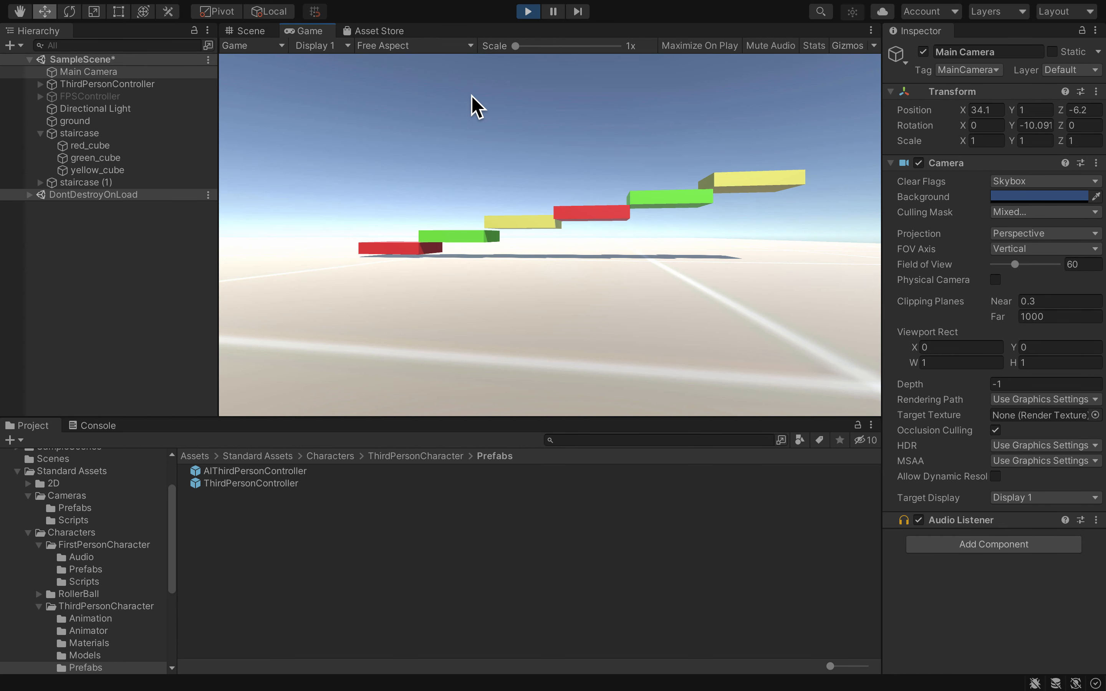
pyautogui.press('a')
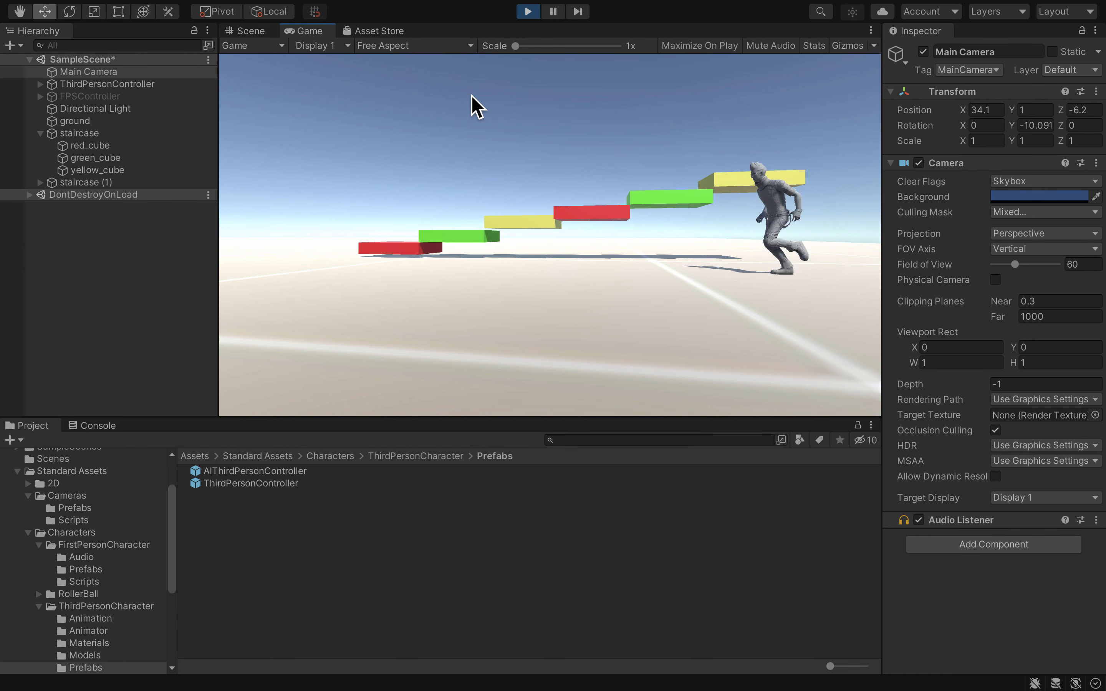
pyautogui.press('a')
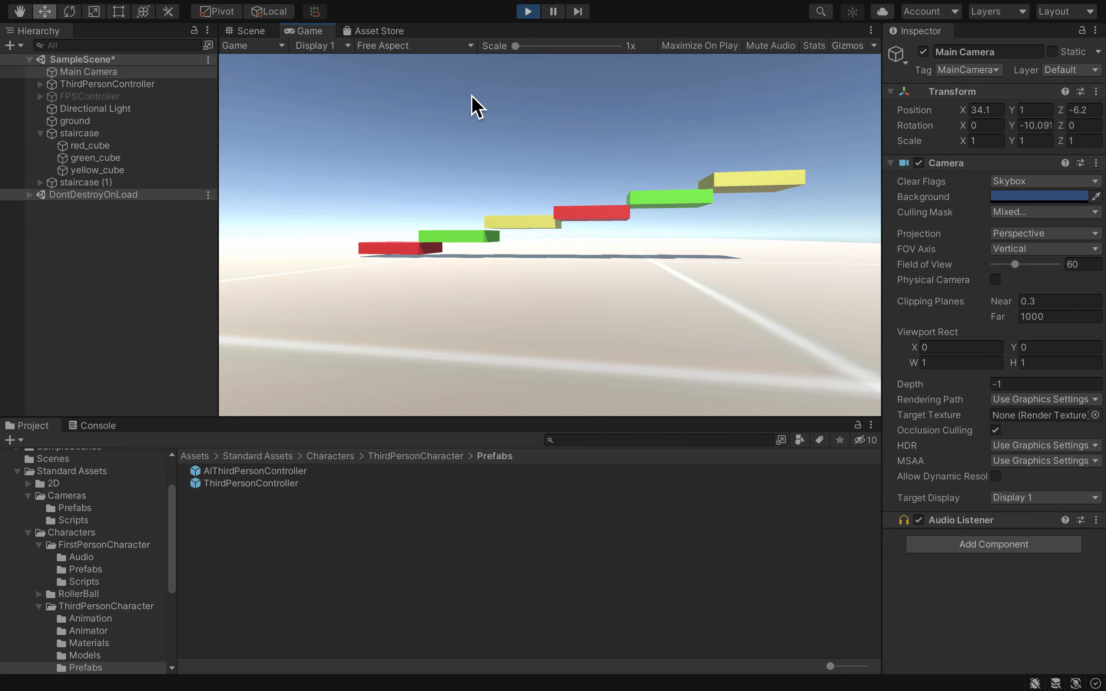
pyautogui.press('d')
pyautogui.press('space')
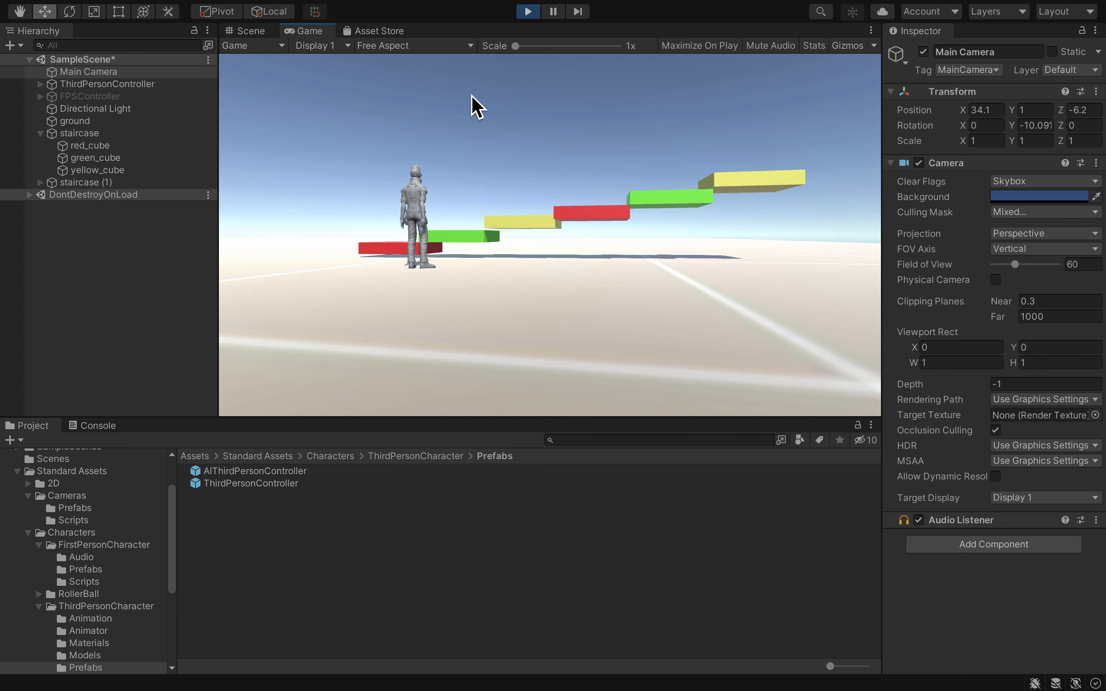
pyautogui.click(527, 12)
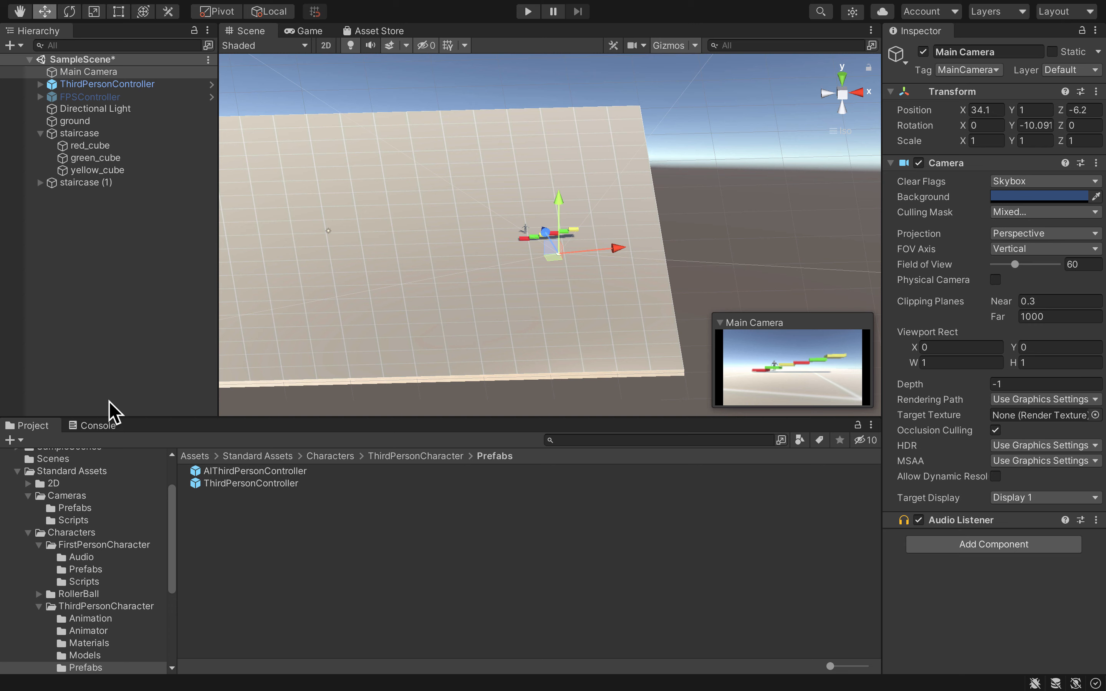
# Deactivate the Main Camera in the scene.
pyautogui.click(118, 72)
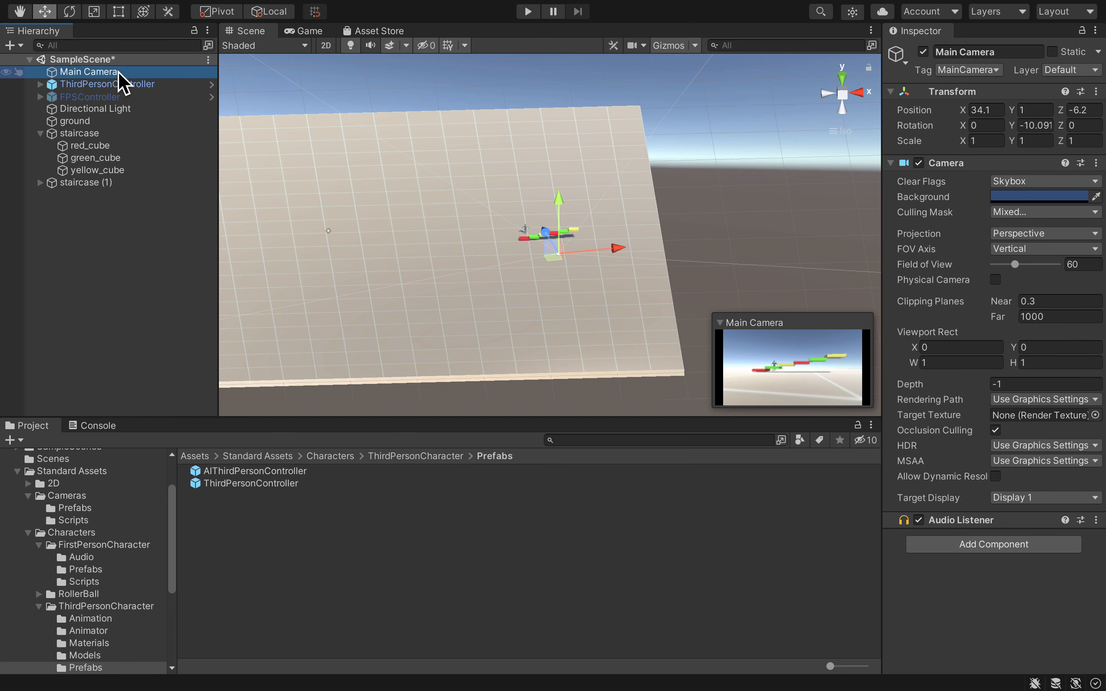
pyautogui.click(923, 53)
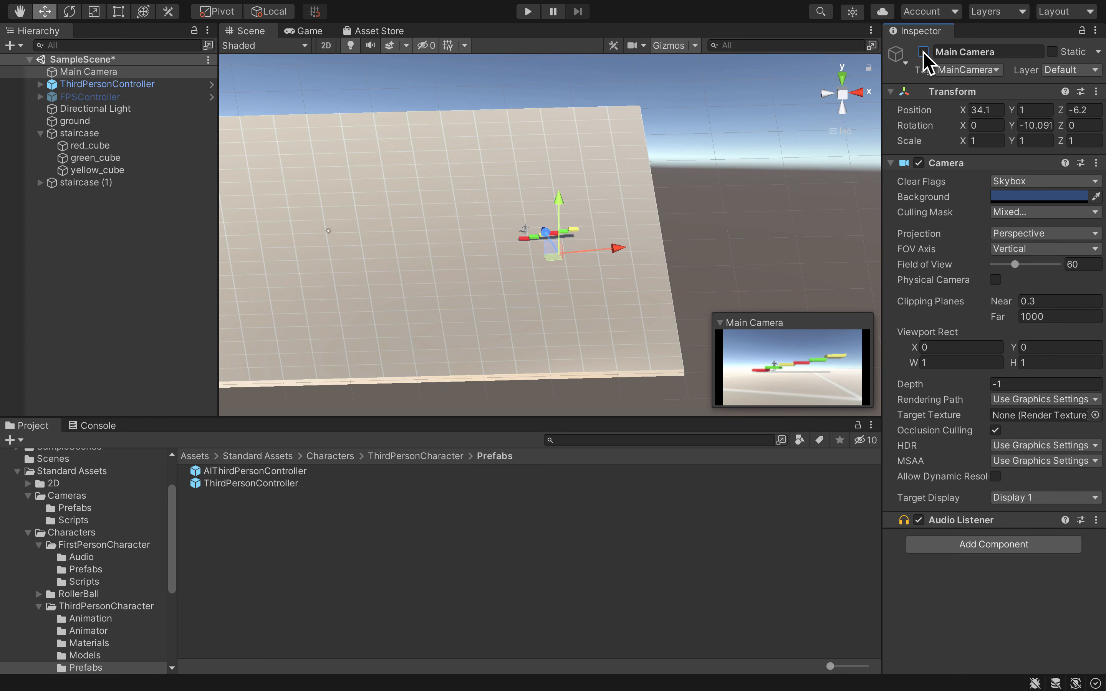
# Add the FreeLookCameraRig prefab from Standard Assets/Cameras/Prefabs to the scene and assign ThirdPersonController as its Free Look Cam target.
pyautogui.click(73, 471)
pyautogui.click(219, 484)
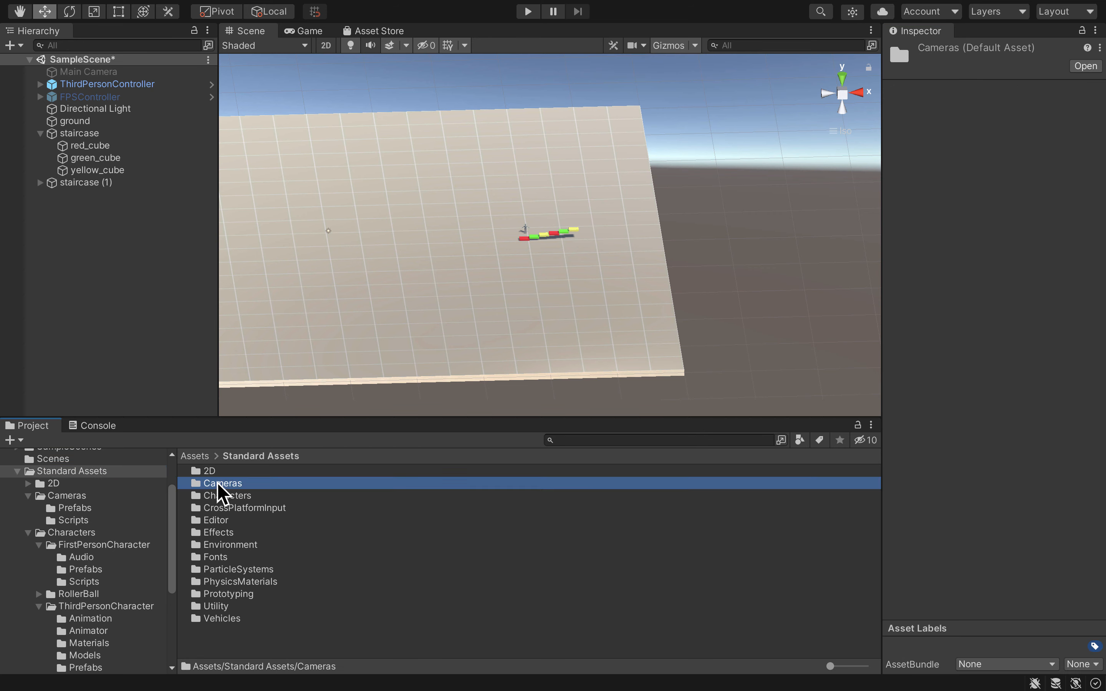
pyautogui.doubleClick(219, 484)
pyautogui.doubleClick(235, 484)
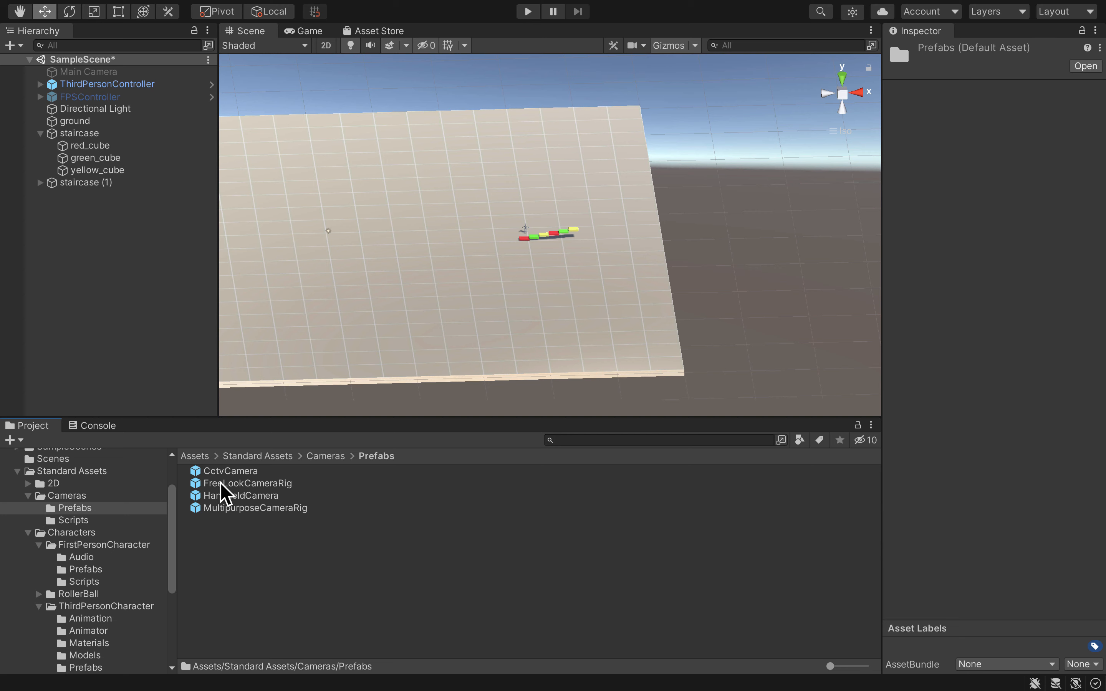
pyautogui.moveTo(222, 485); pyautogui.dragTo(414, 231)
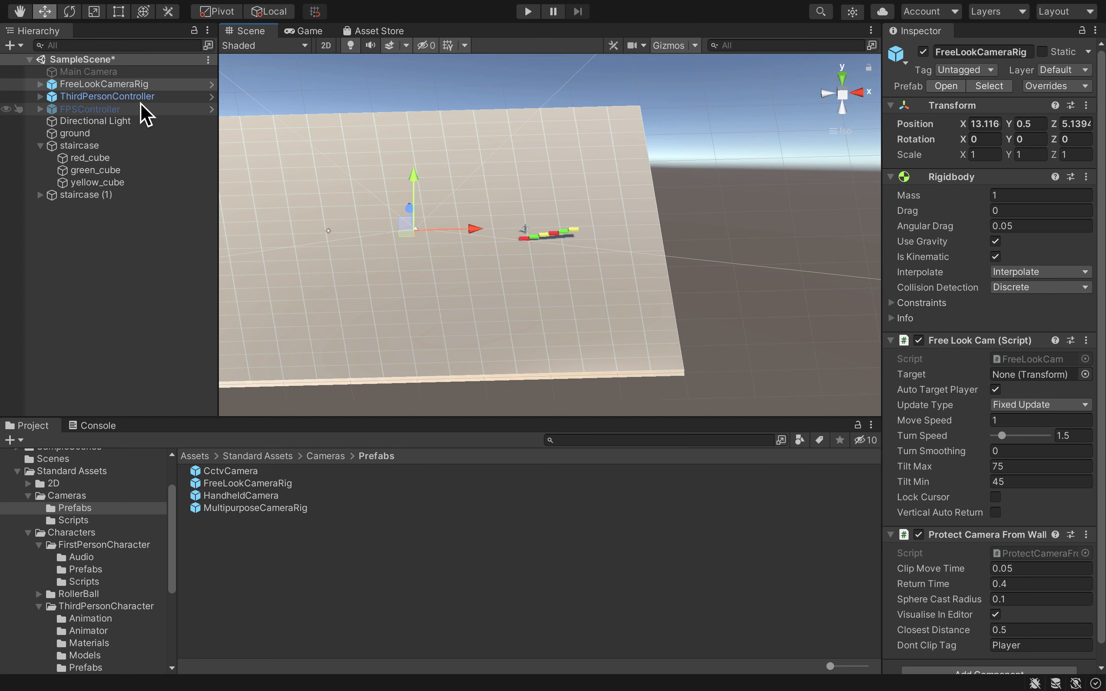
pyautogui.moveTo(136, 97); pyautogui.dragTo(1009, 371)
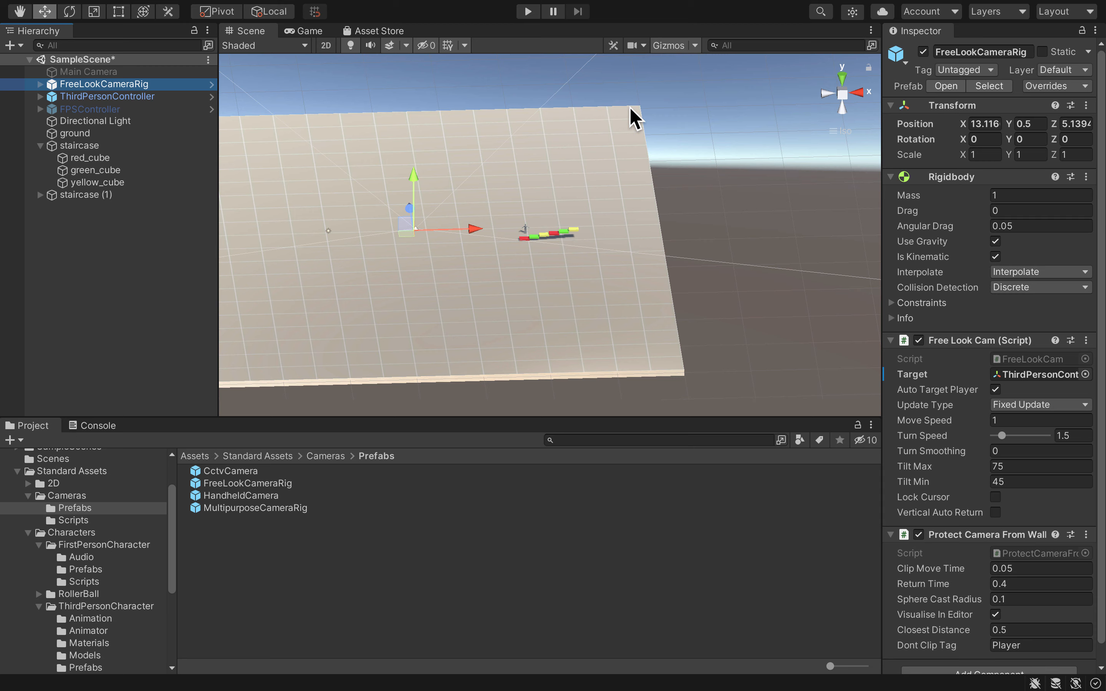
# Run the scene, move and jump the character around the staircase to test the FreeLookCameraRig following it, and stop play mode.
pyautogui.click(528, 12)
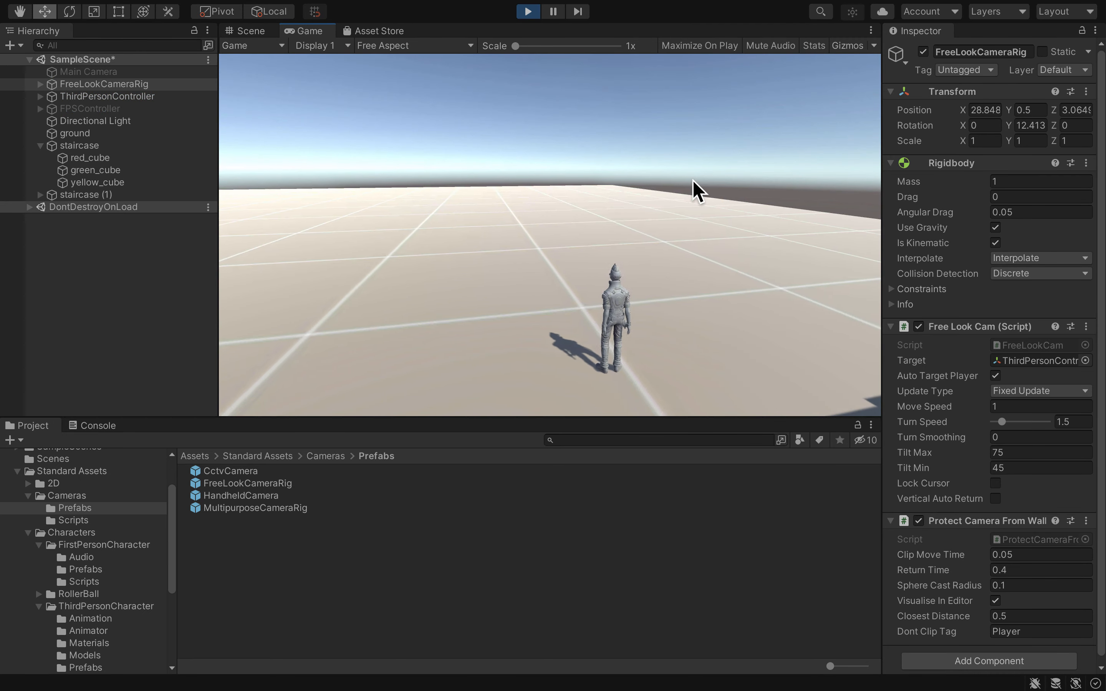
pyautogui.press('s')
pyautogui.press('a')
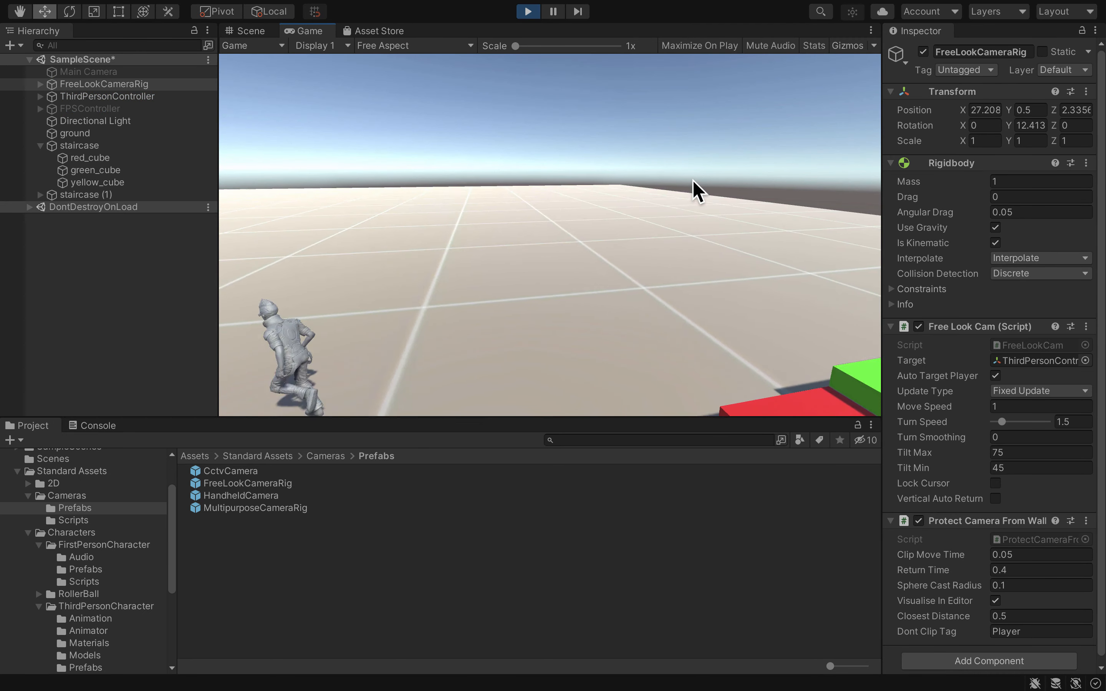
pyautogui.press('s')
pyautogui.press('d')
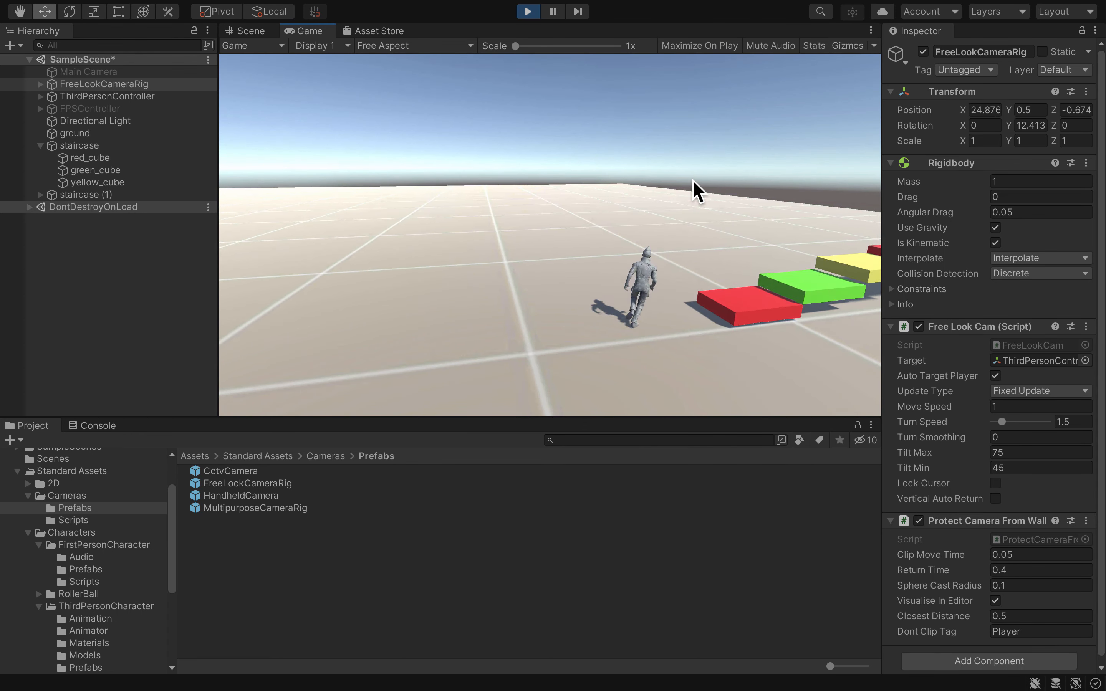
pyautogui.press('space')
pyautogui.press('d')
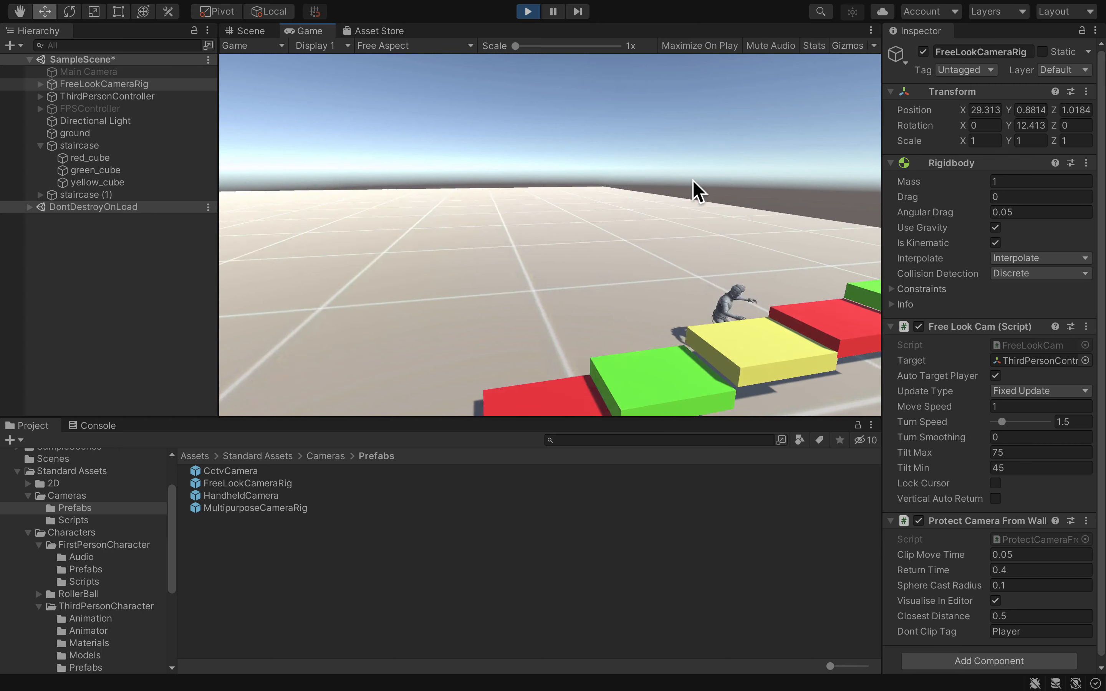
pyautogui.press('d')
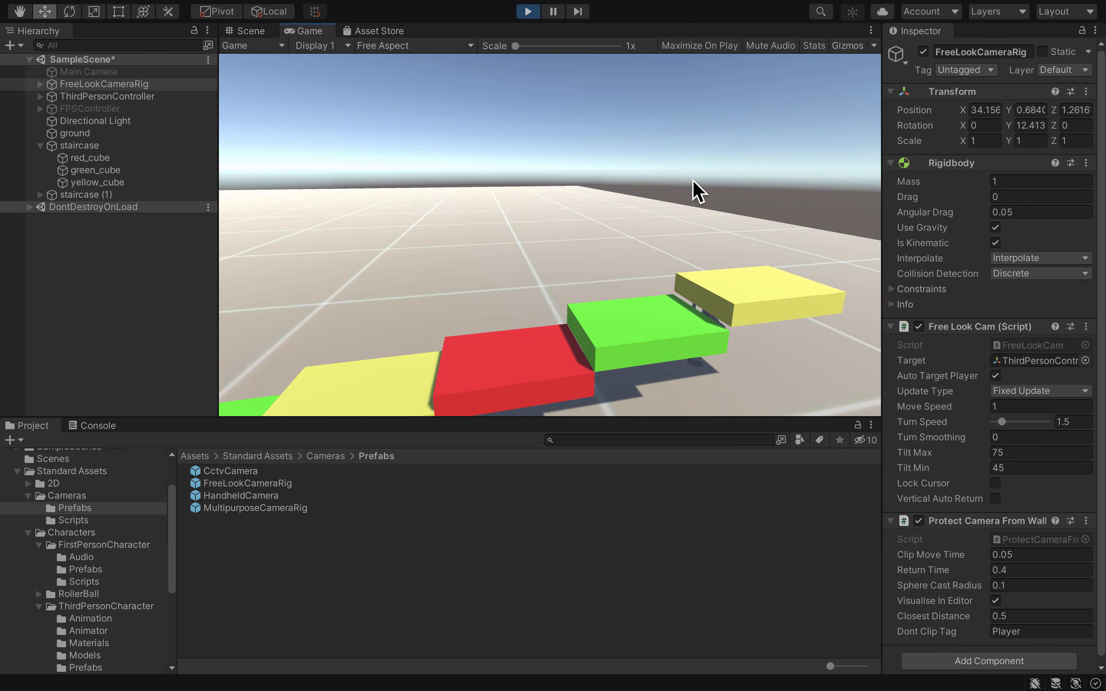
pyautogui.press('w')
pyautogui.press('a')
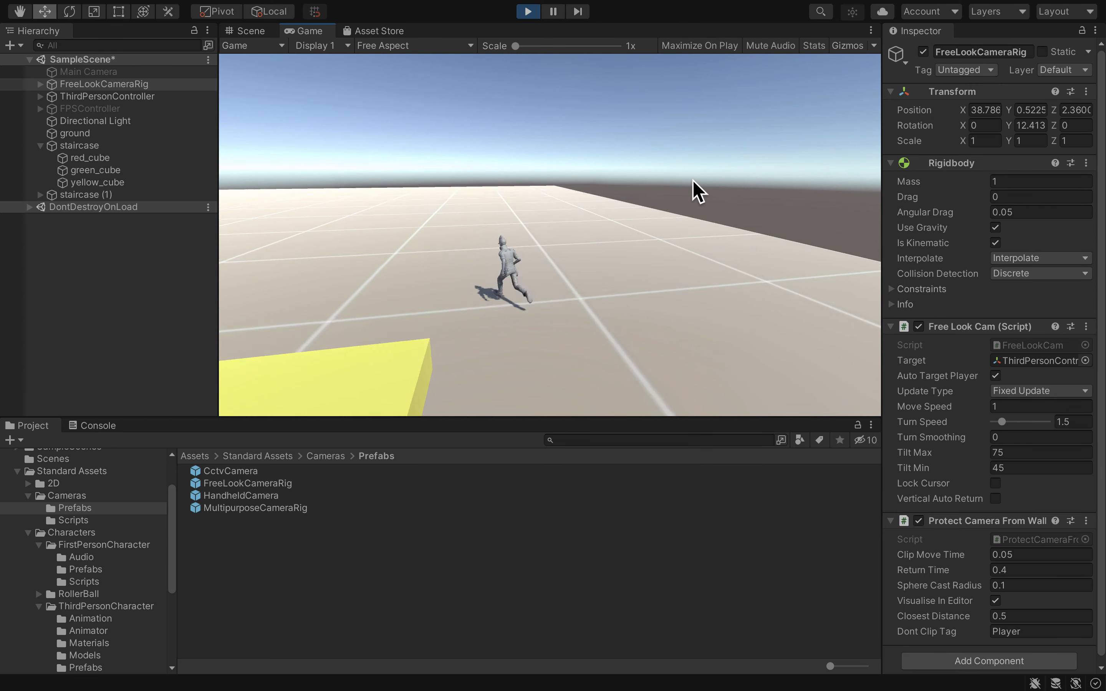
pyautogui.press('a')
pyautogui.press('s')
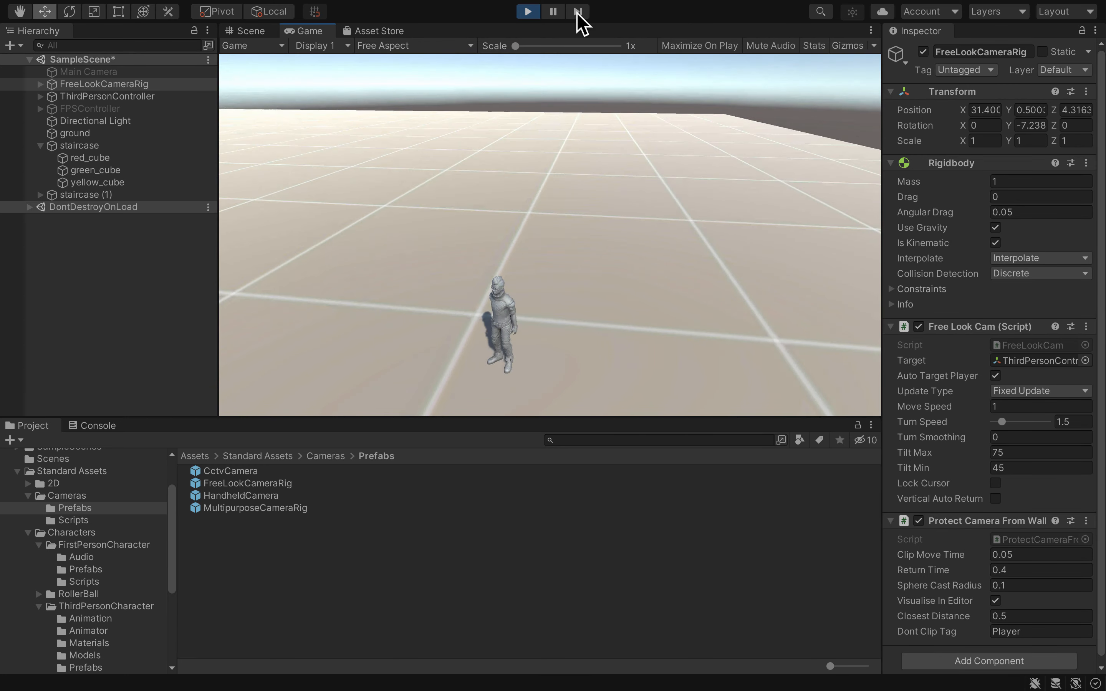
pyautogui.click(528, 15)
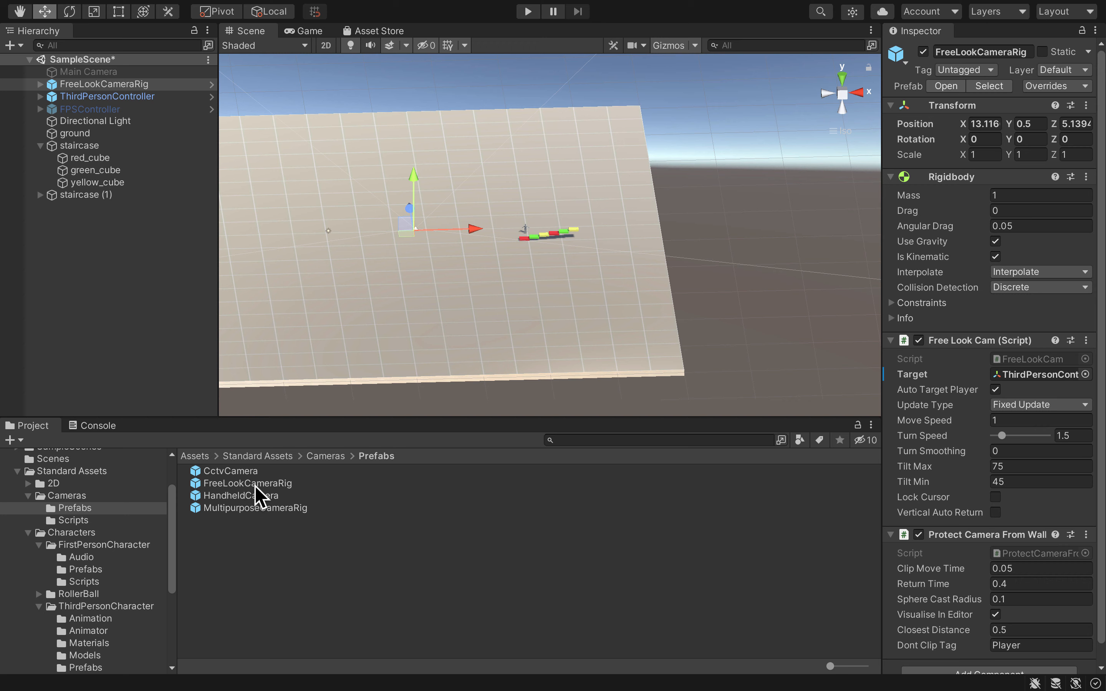
# Select the MultipurposeCameraRig prefab in the Cameras prefabs folder to view its settings.
pyautogui.click(232, 508)
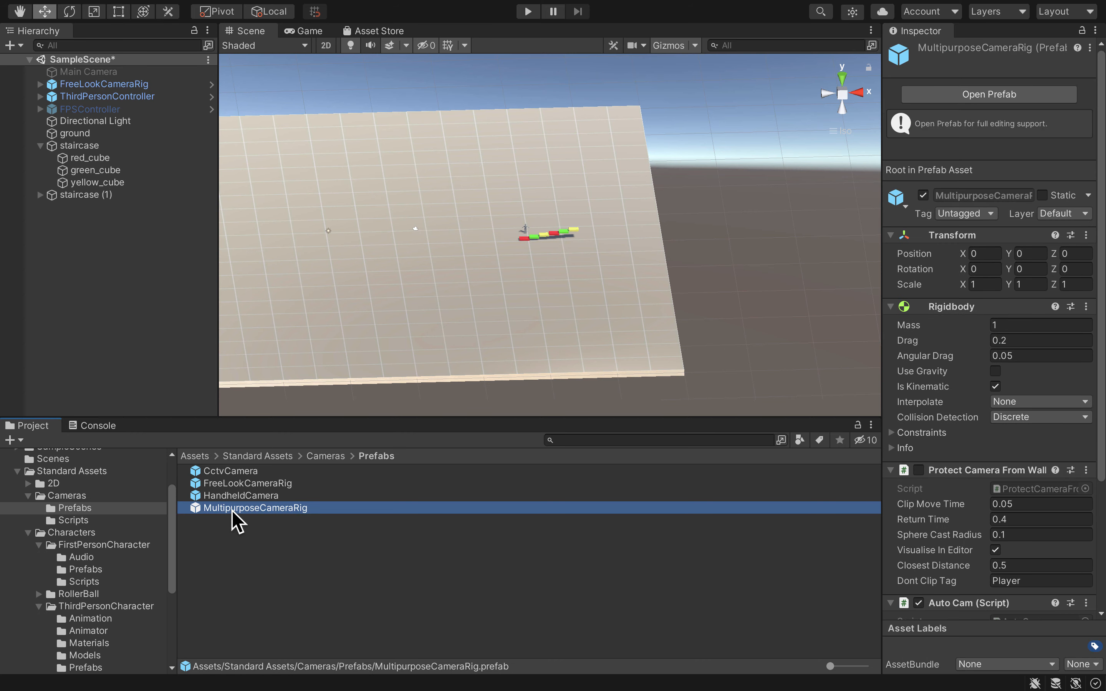
pyautogui.click(227, 528)
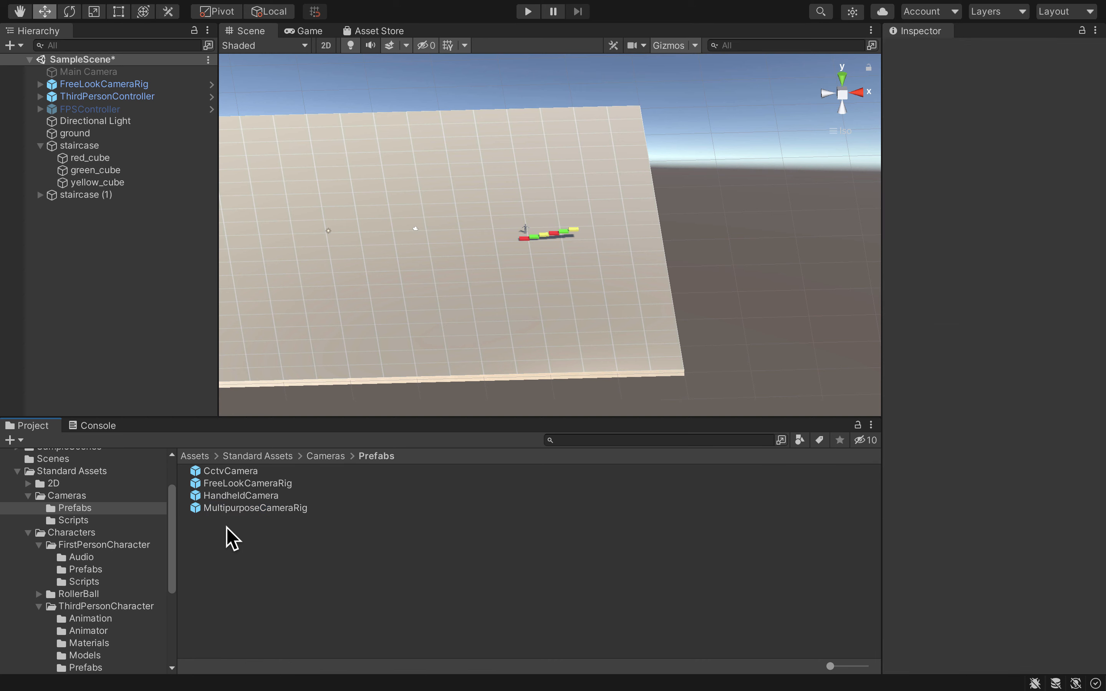
pyautogui.click(231, 509)
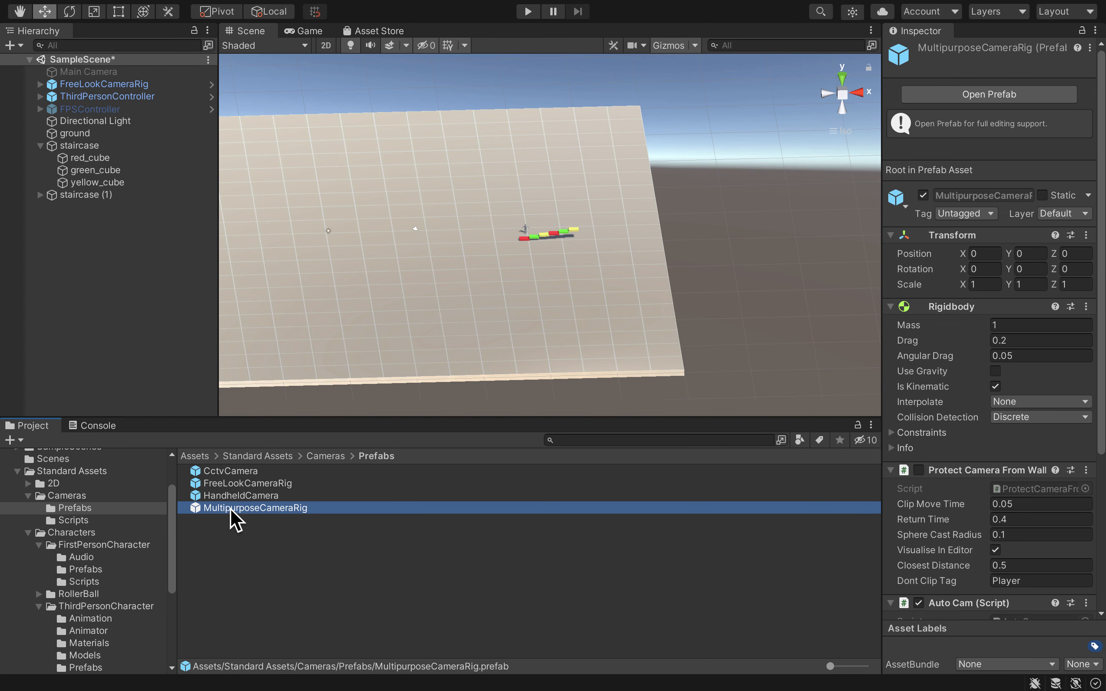